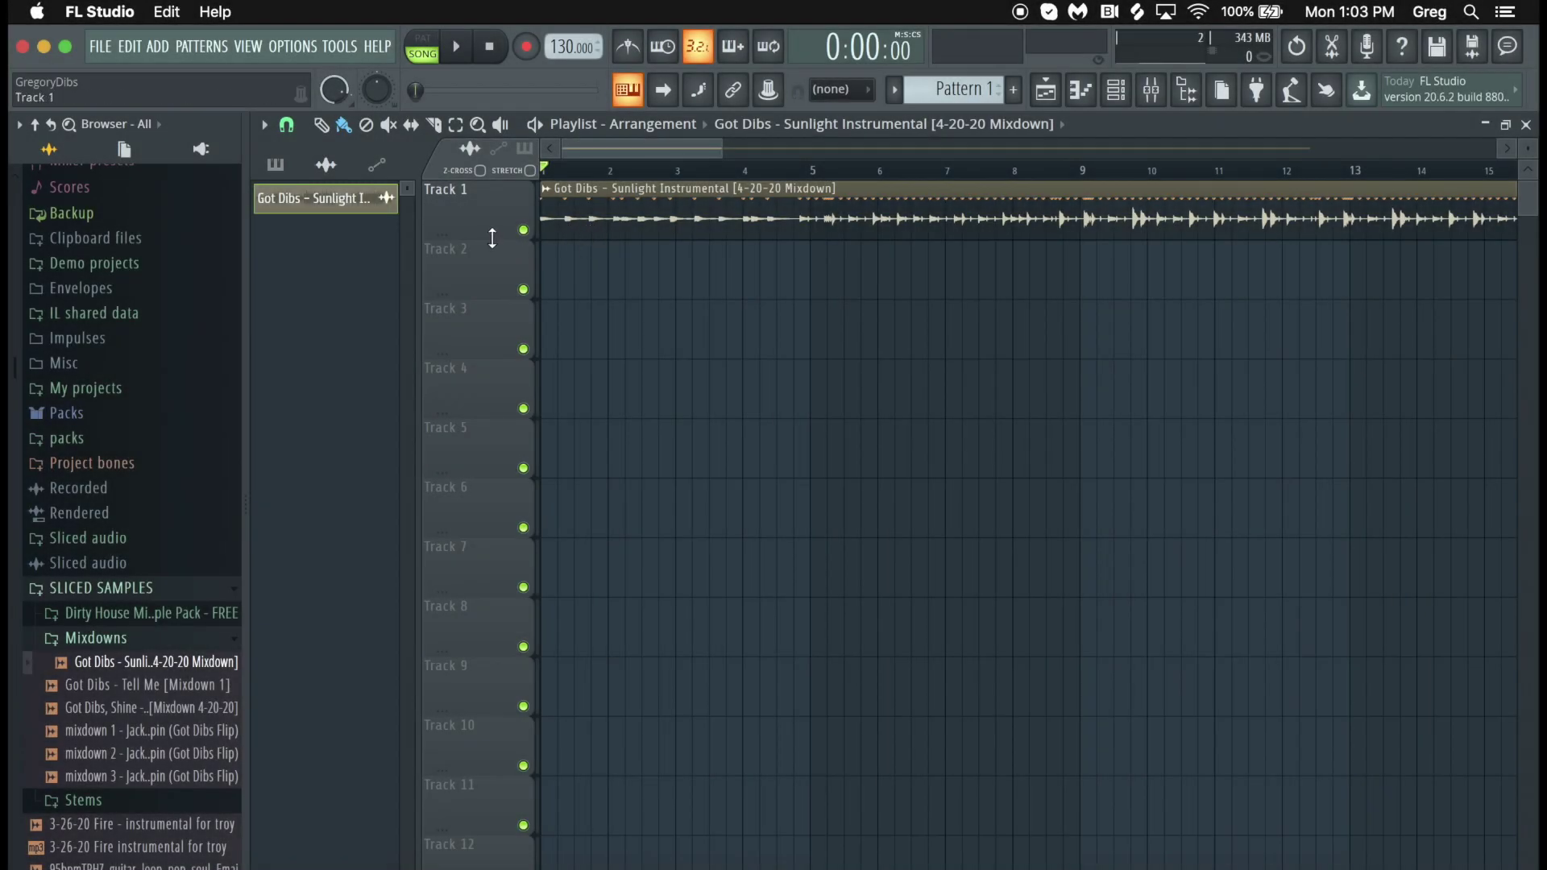
- Enlarge Track 1 and zoom out to show the whole Sunlight mixdown clip, then raise system volume
left_click_drag(492, 238, 486, 468)
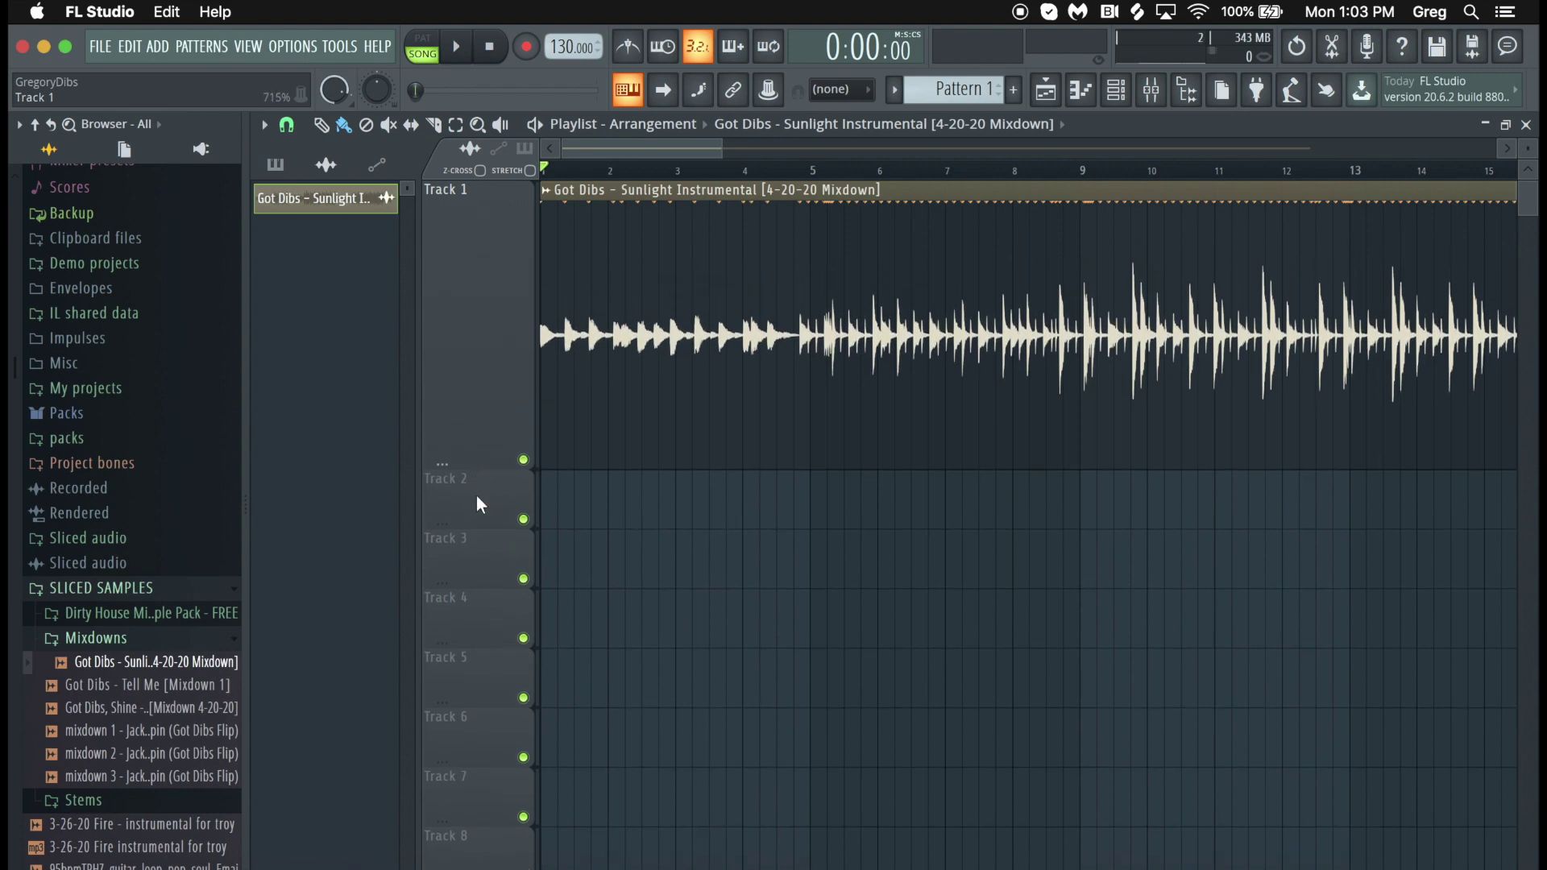
left_click_drag(723, 148, 1316, 146)
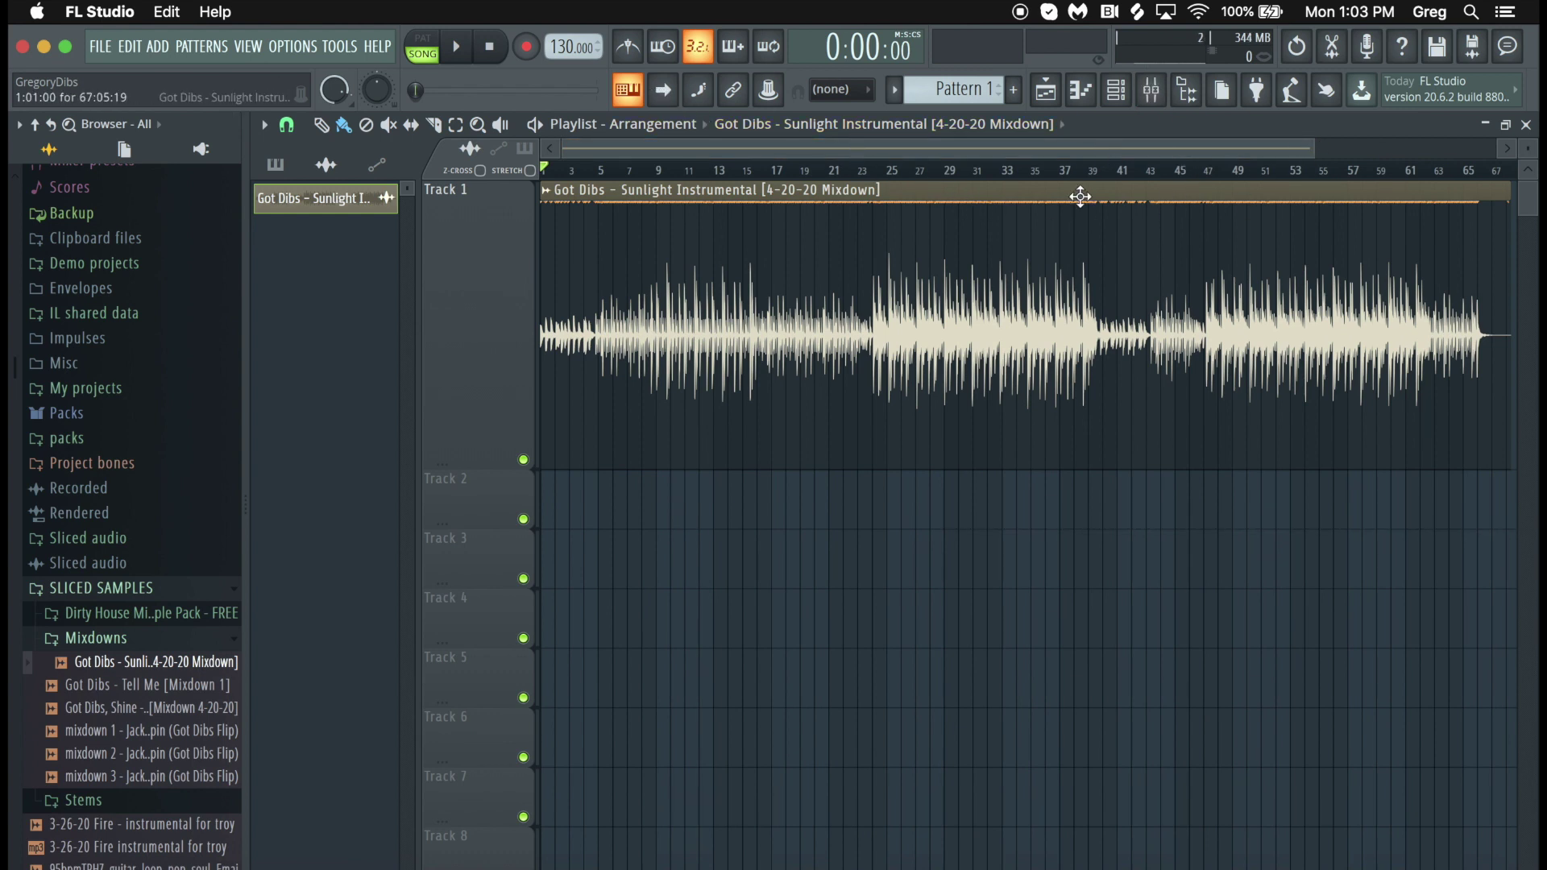
key("XF86AudioRaiseVolume")
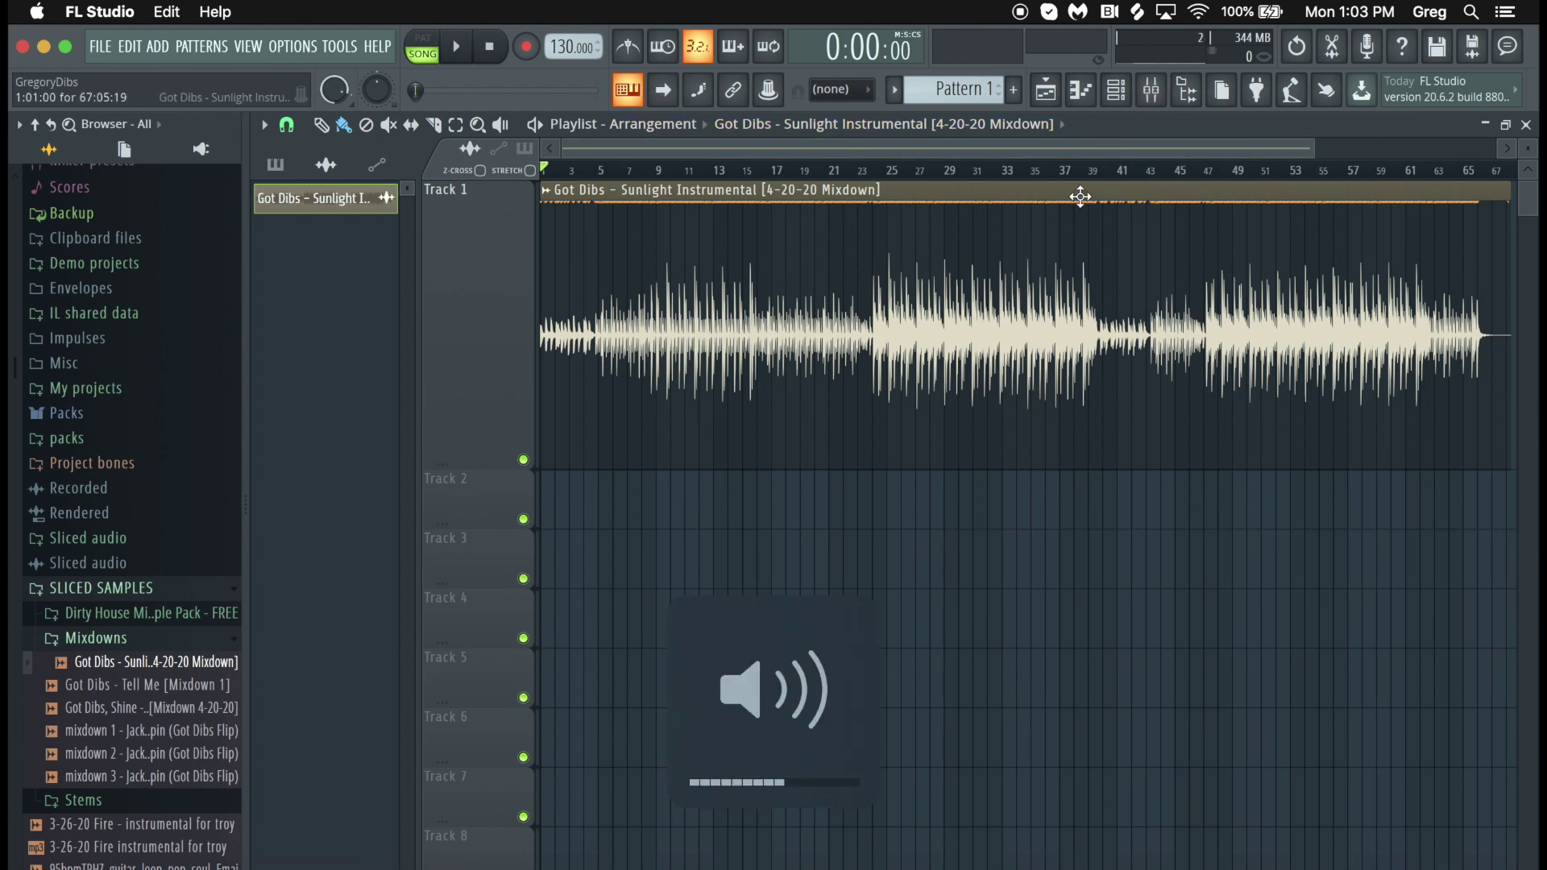
- Delete the Fruity Limiter from the master track, select the Current strip, and start playback
left_click(1152, 94)
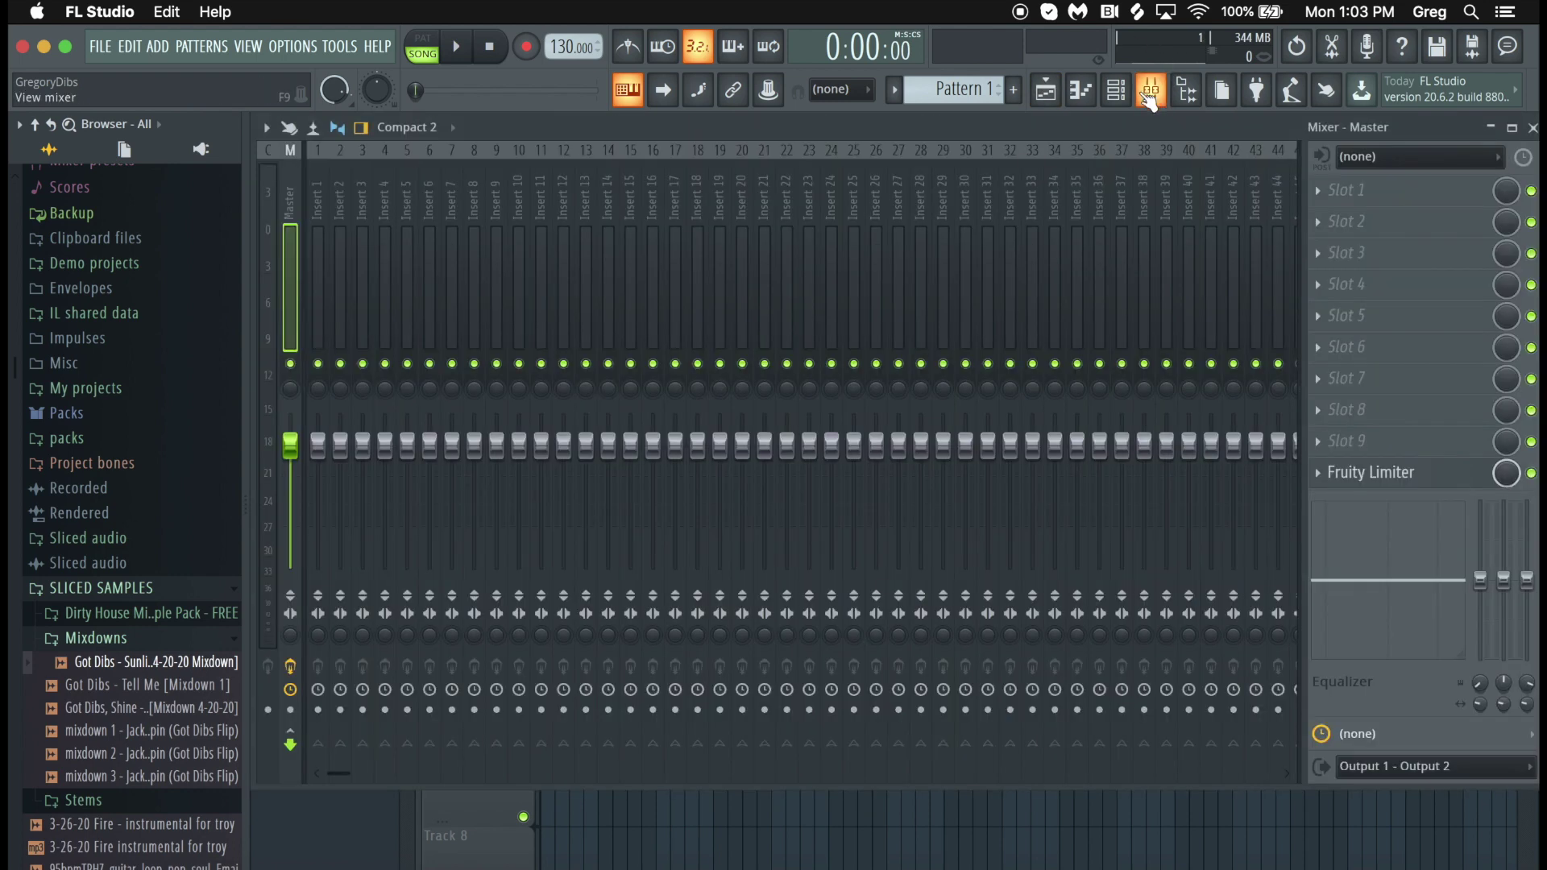
left_click(1318, 472)
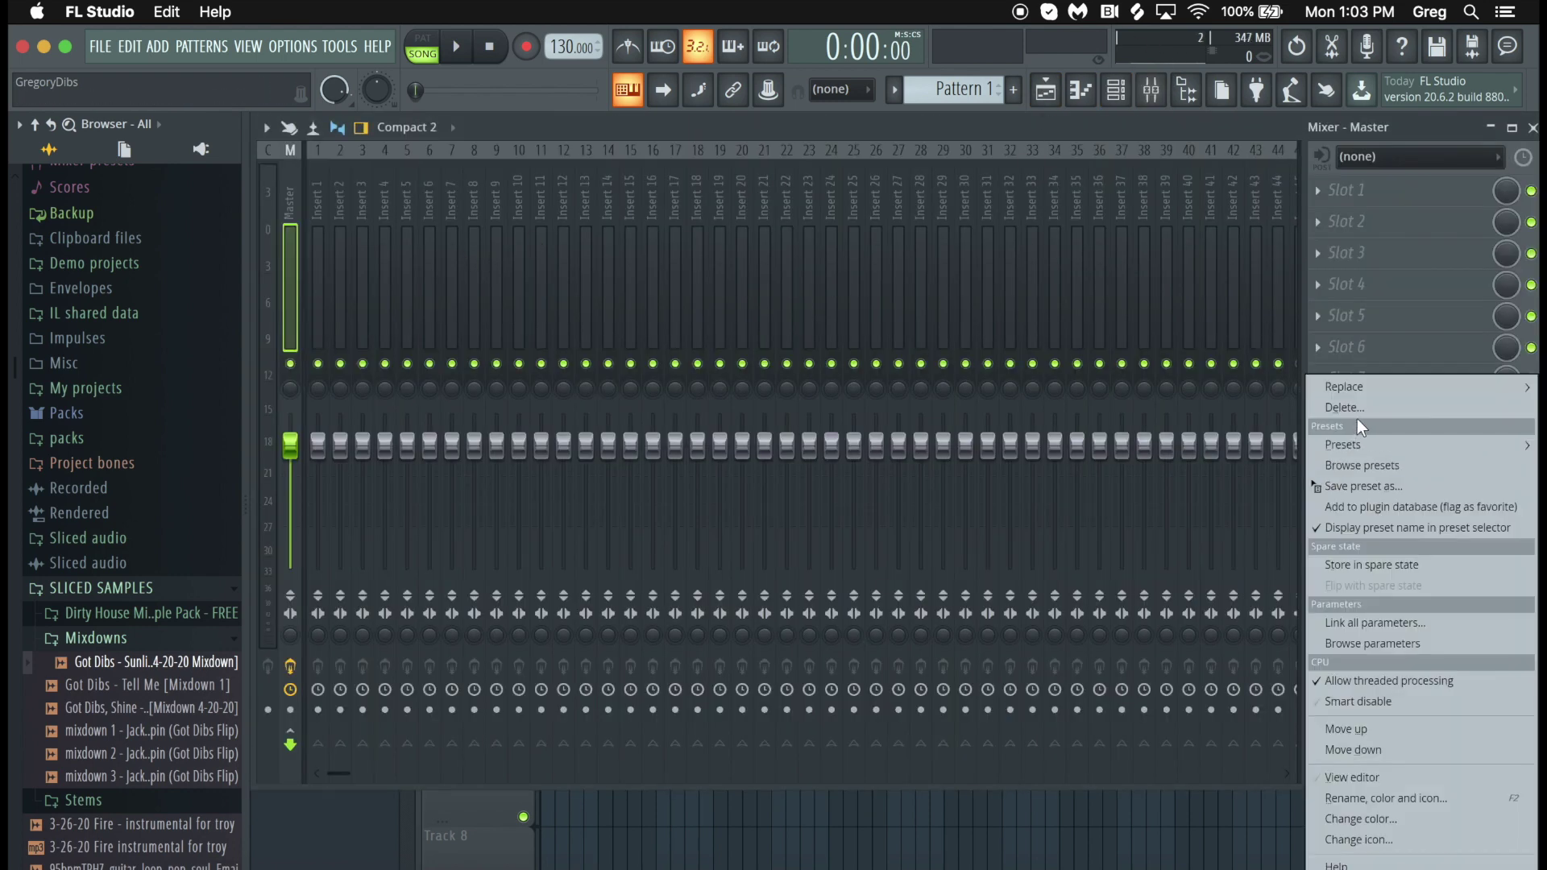
key("Escape")
left_click(1322, 285)
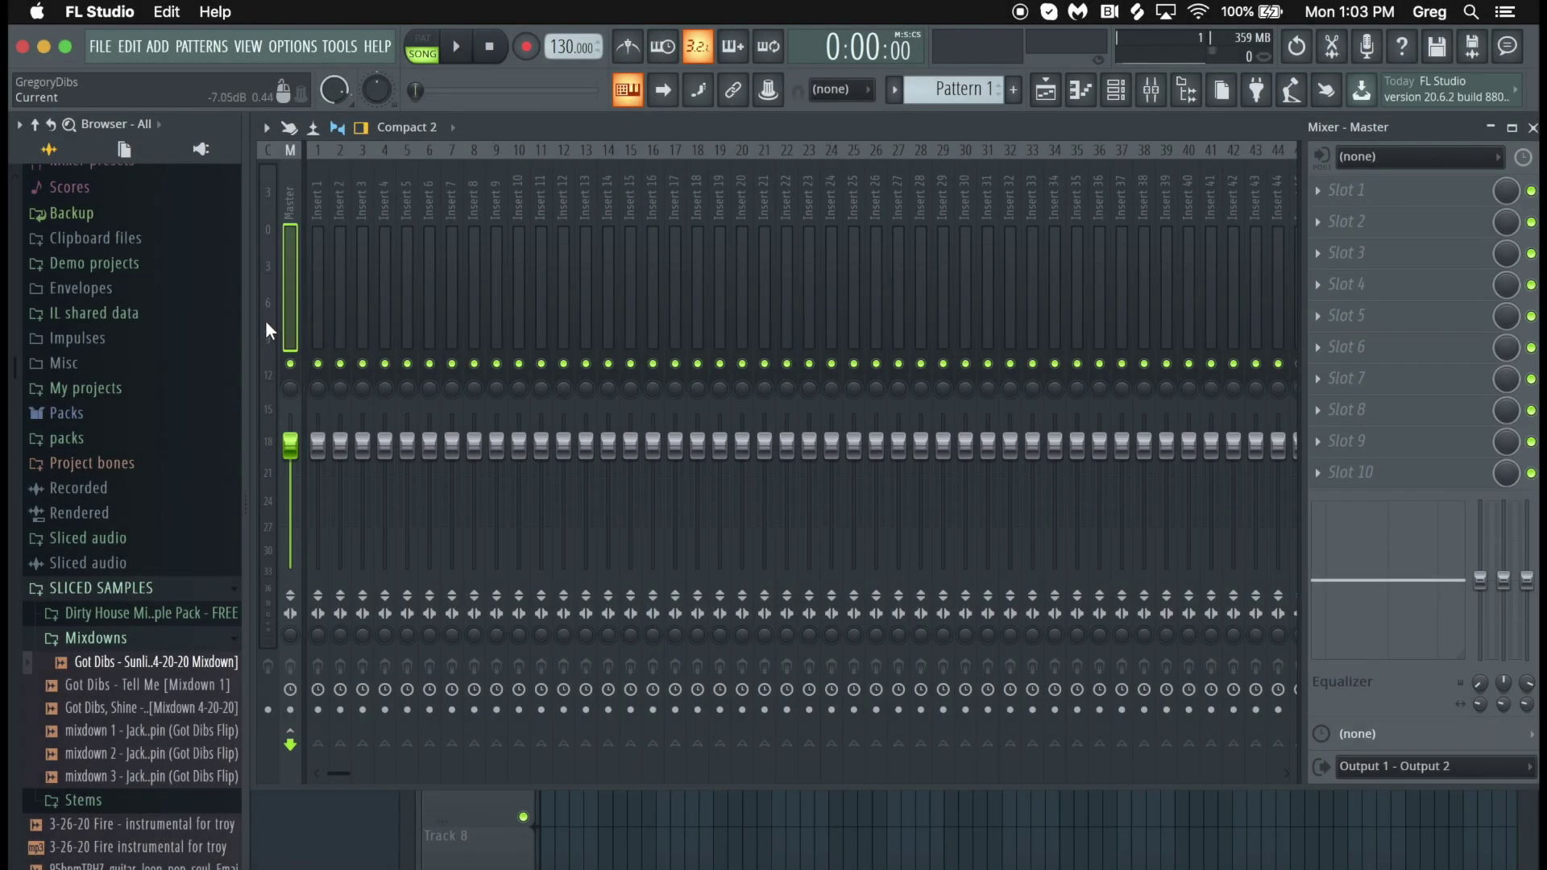
left_click(269, 298)
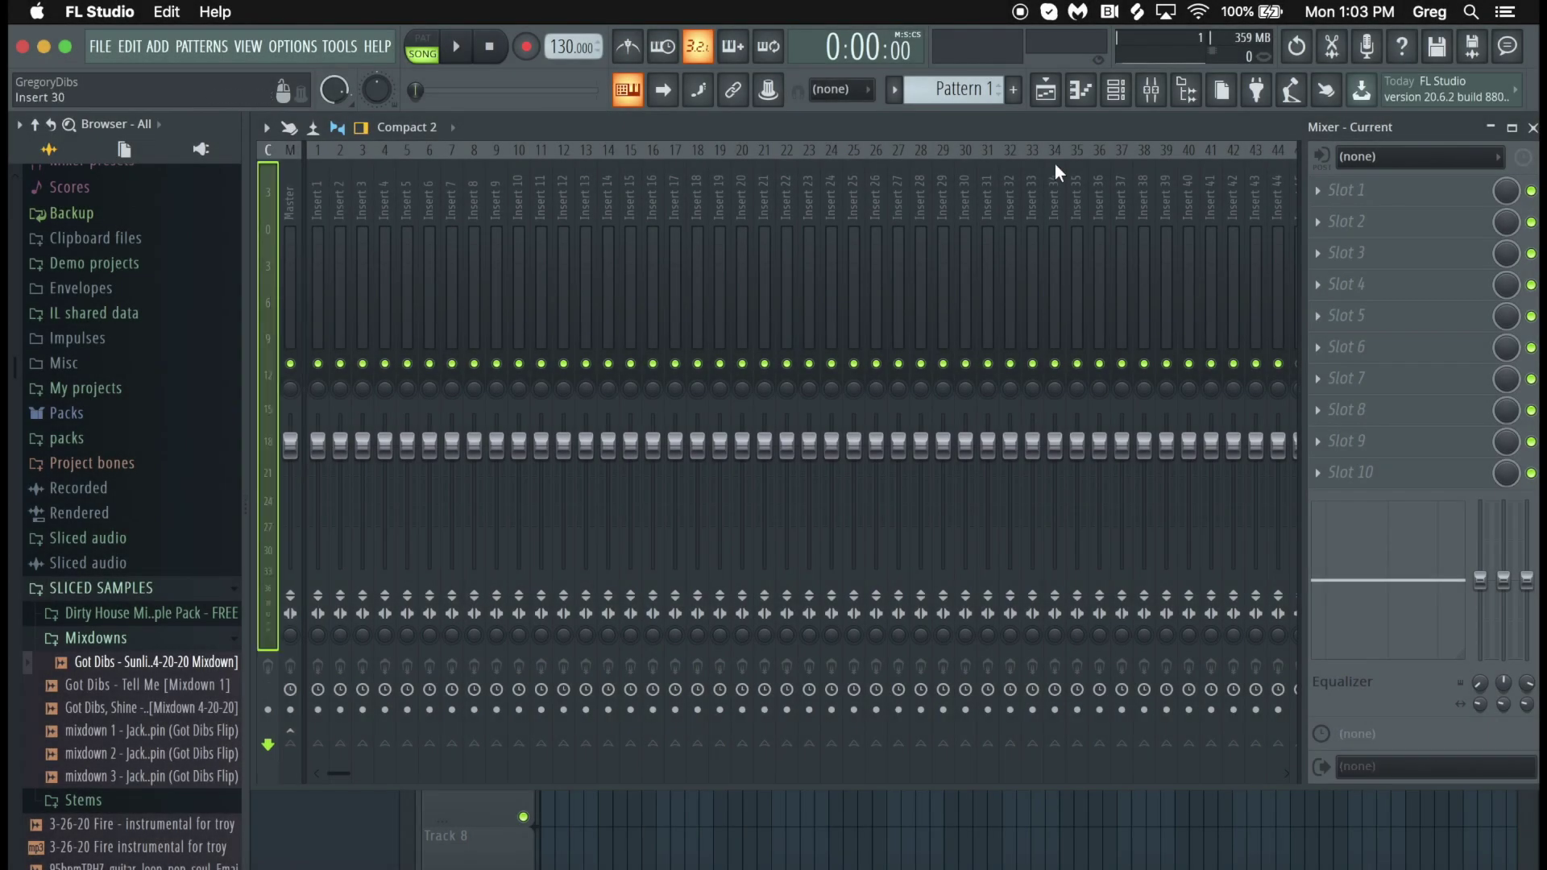
key("space")
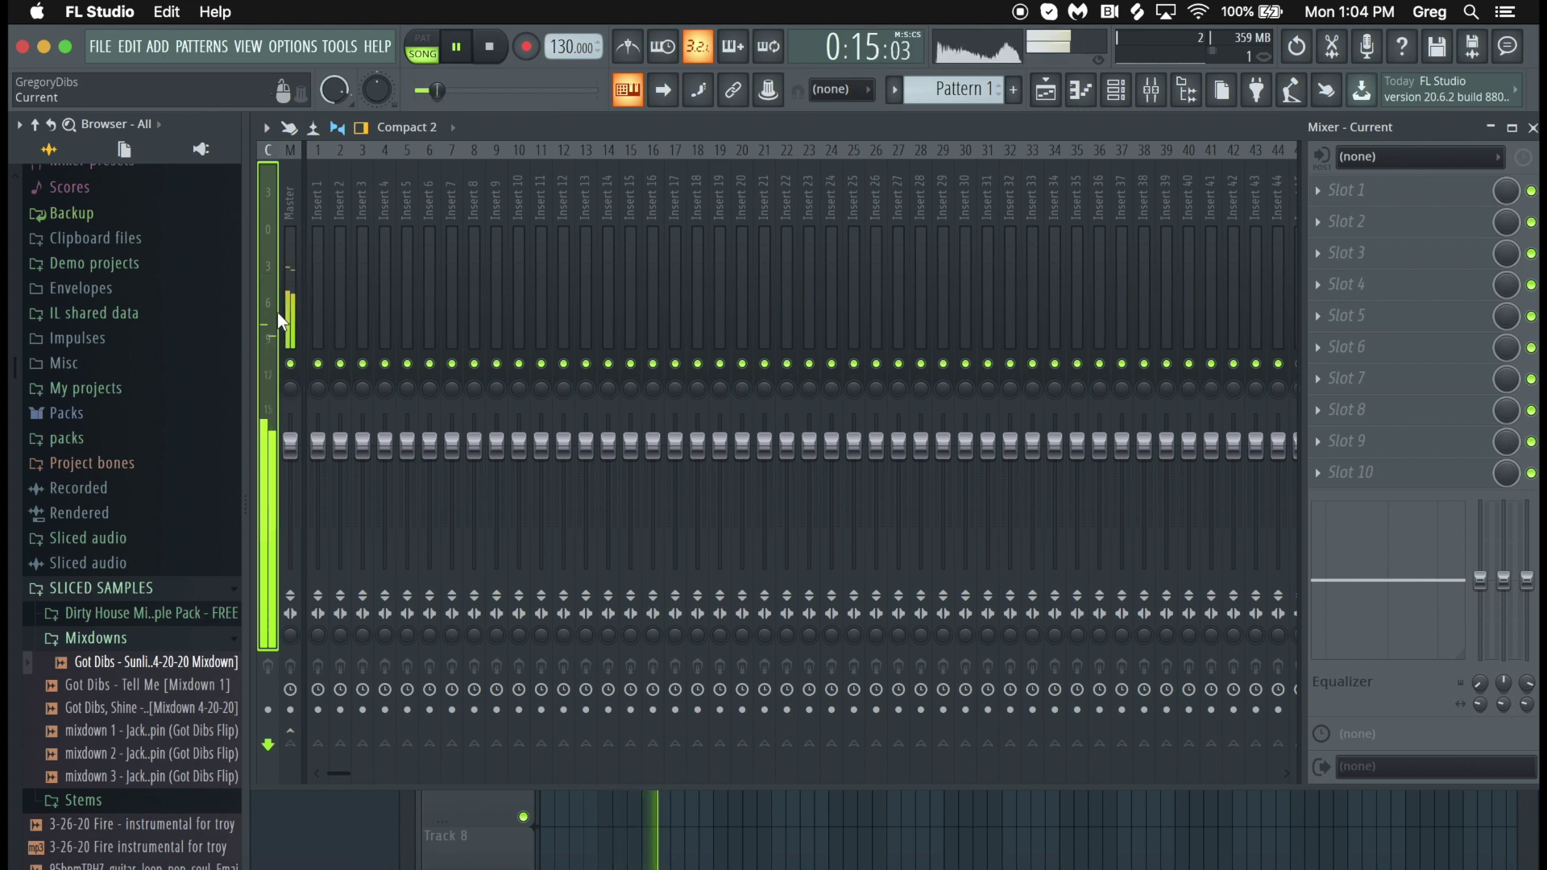
- Set the Current track's fader to about -6 dB while the beat plays
scroll(278, 315, "up", 3)
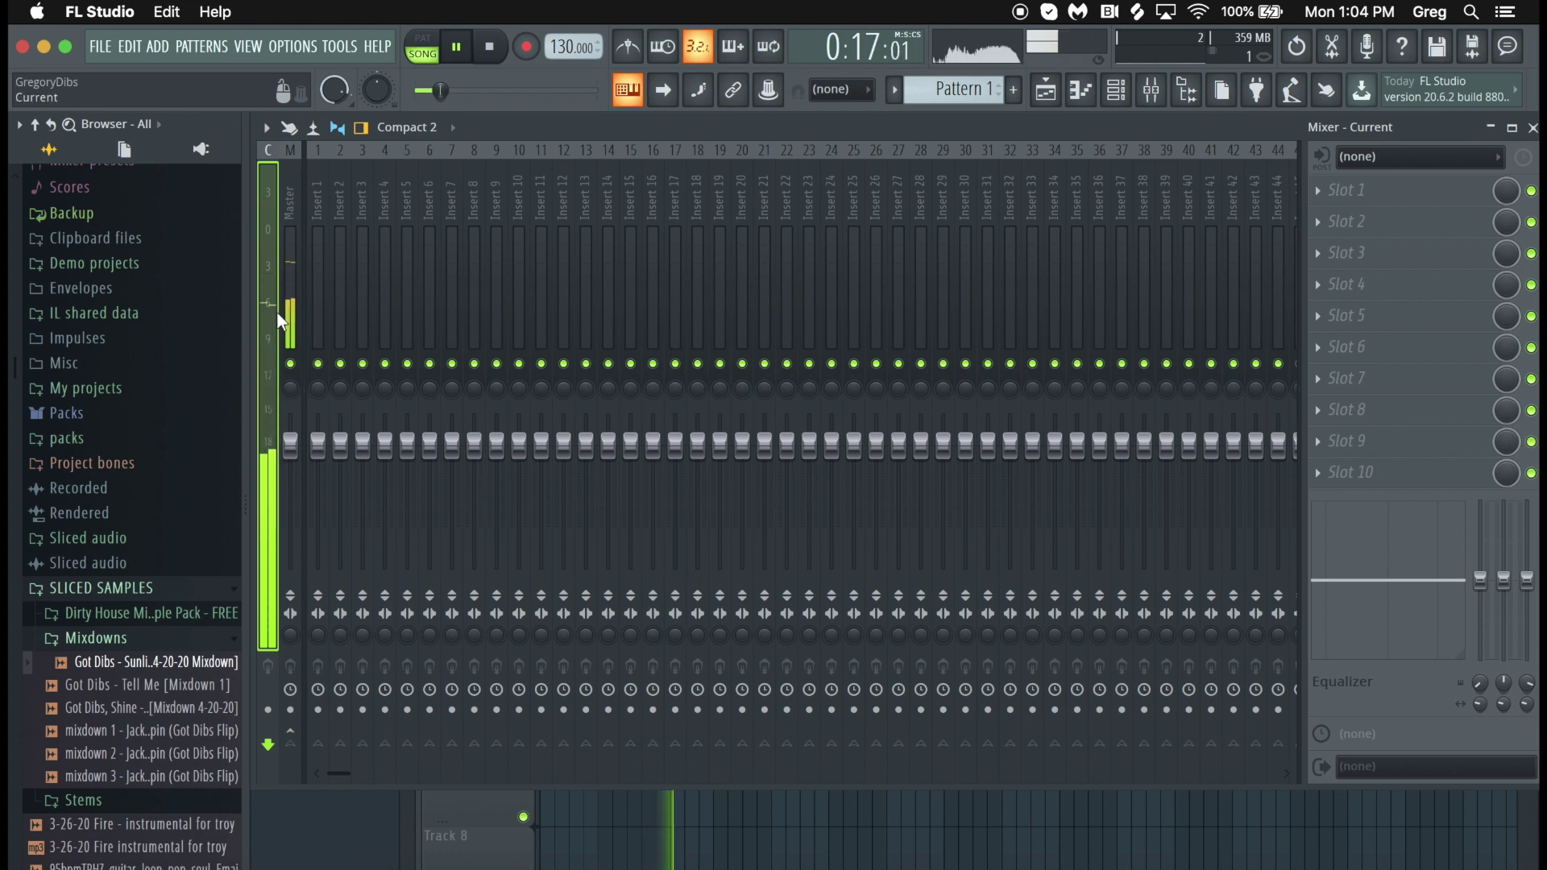
scroll(275, 318, "up", 3)
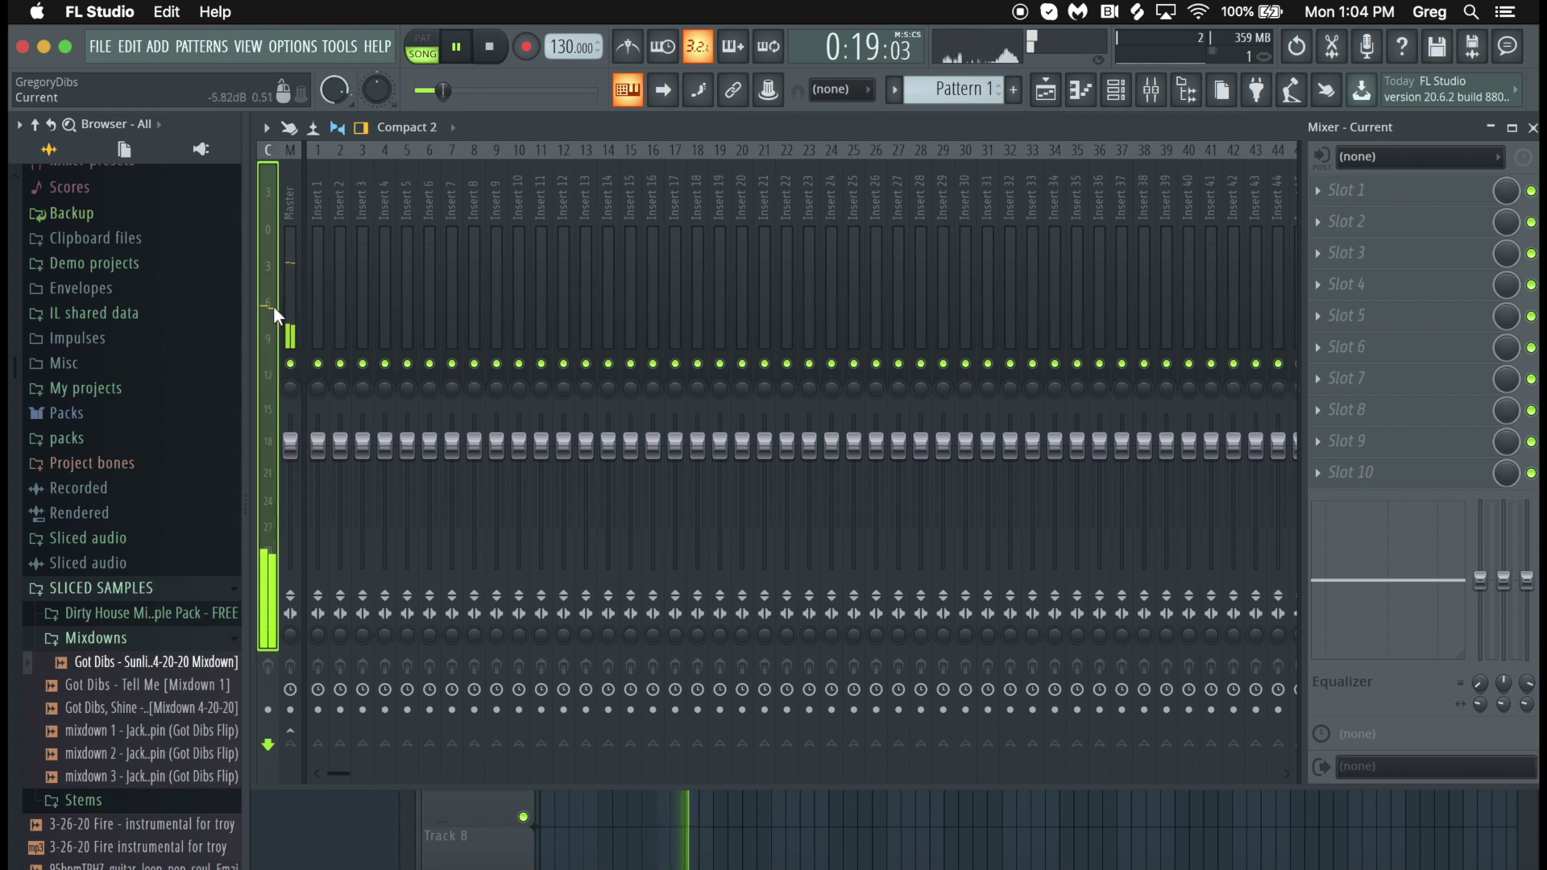
scroll(274, 307, "down", 1)
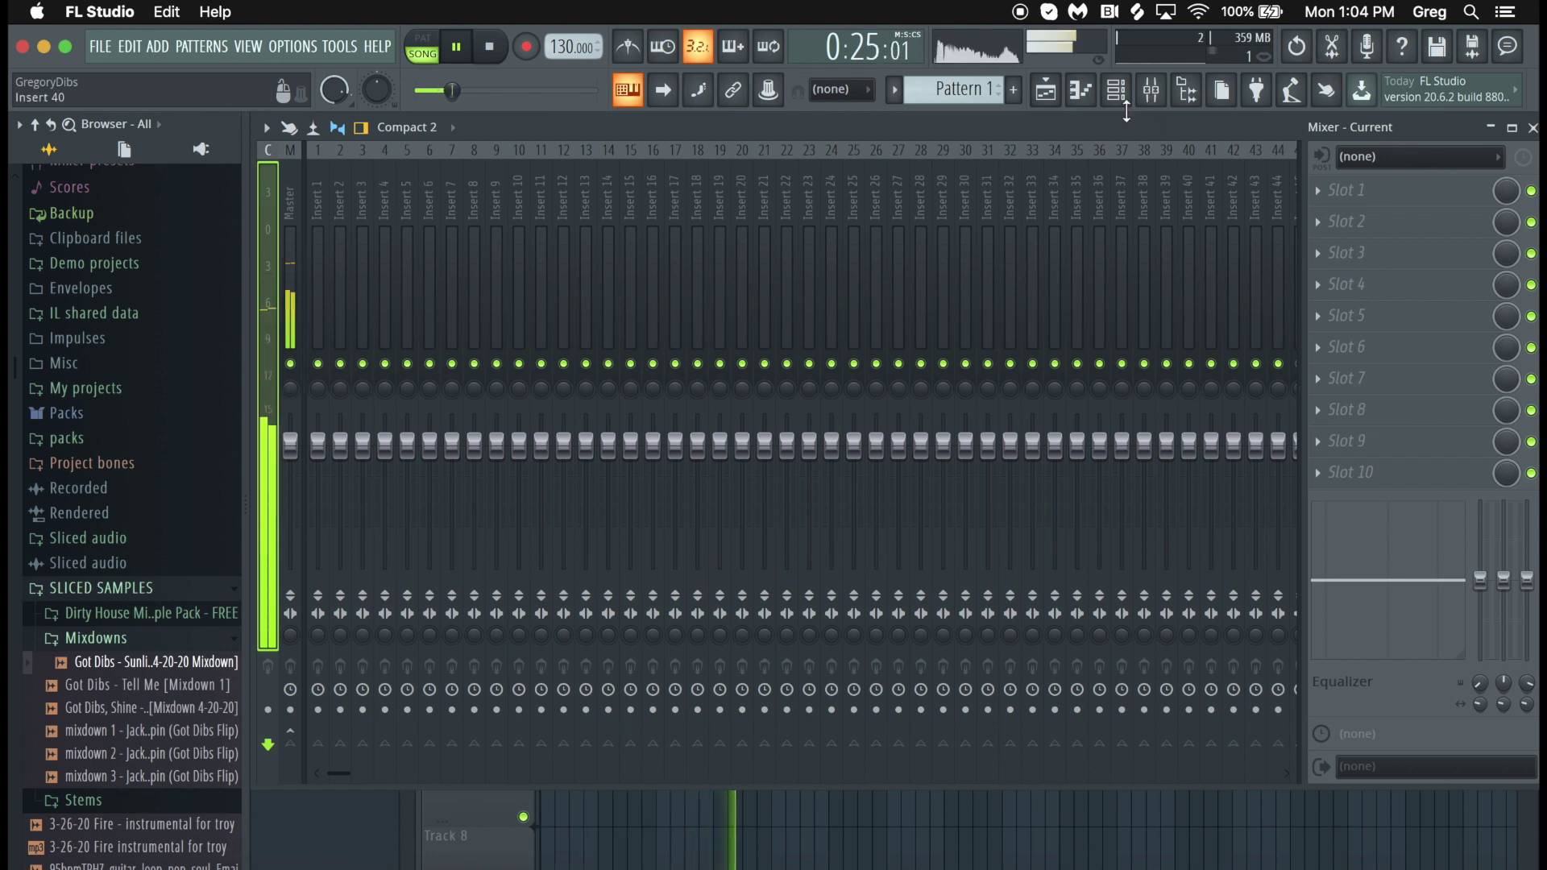
scroll(272, 311, "down", 3)
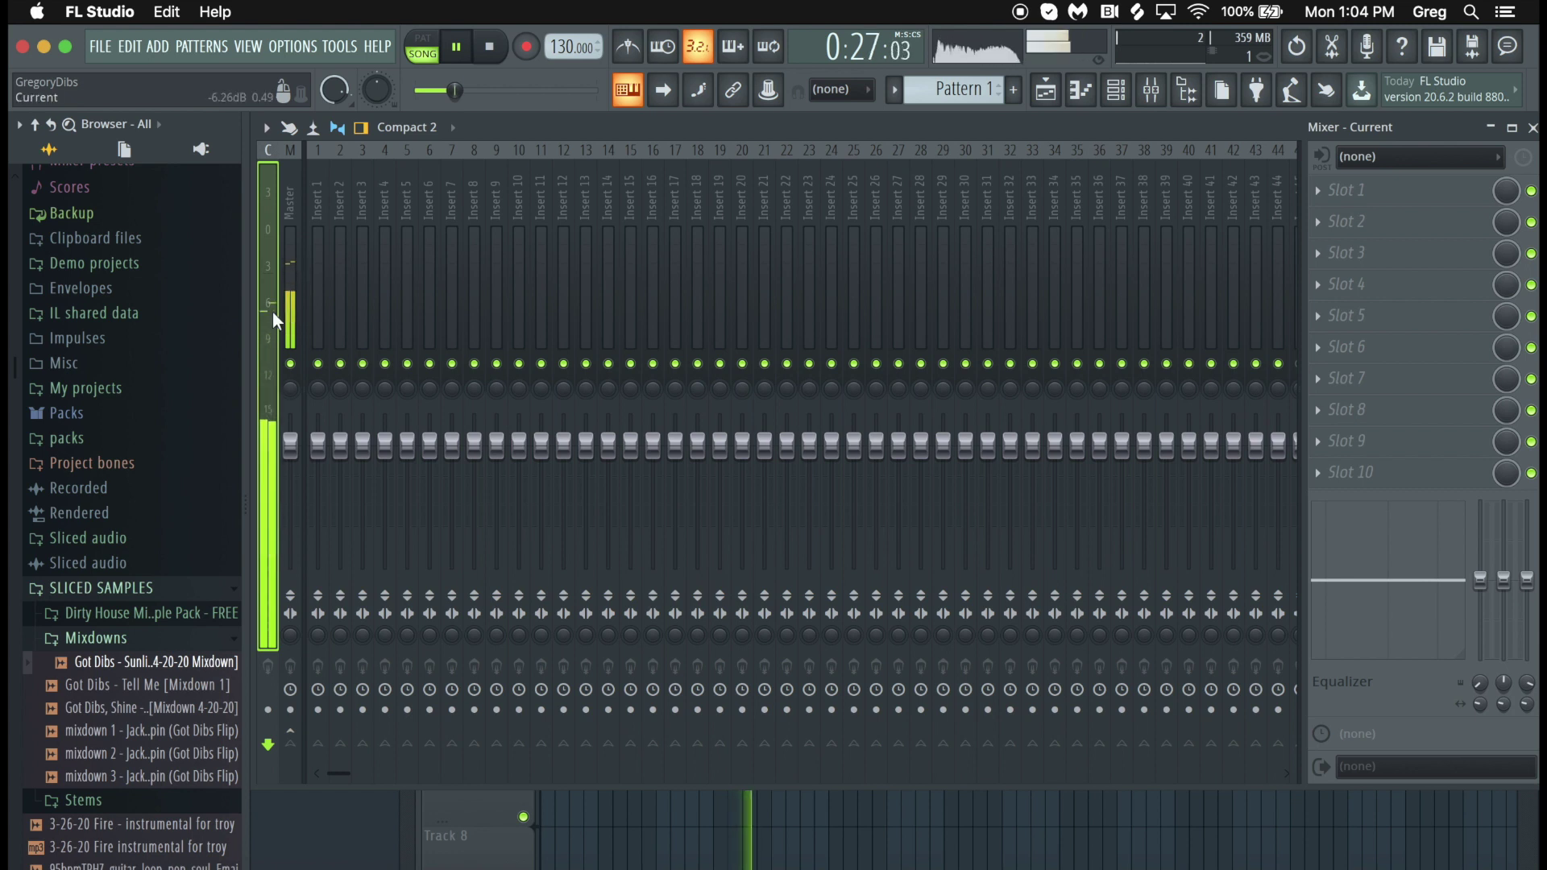
scroll(274, 315, "up", 1)
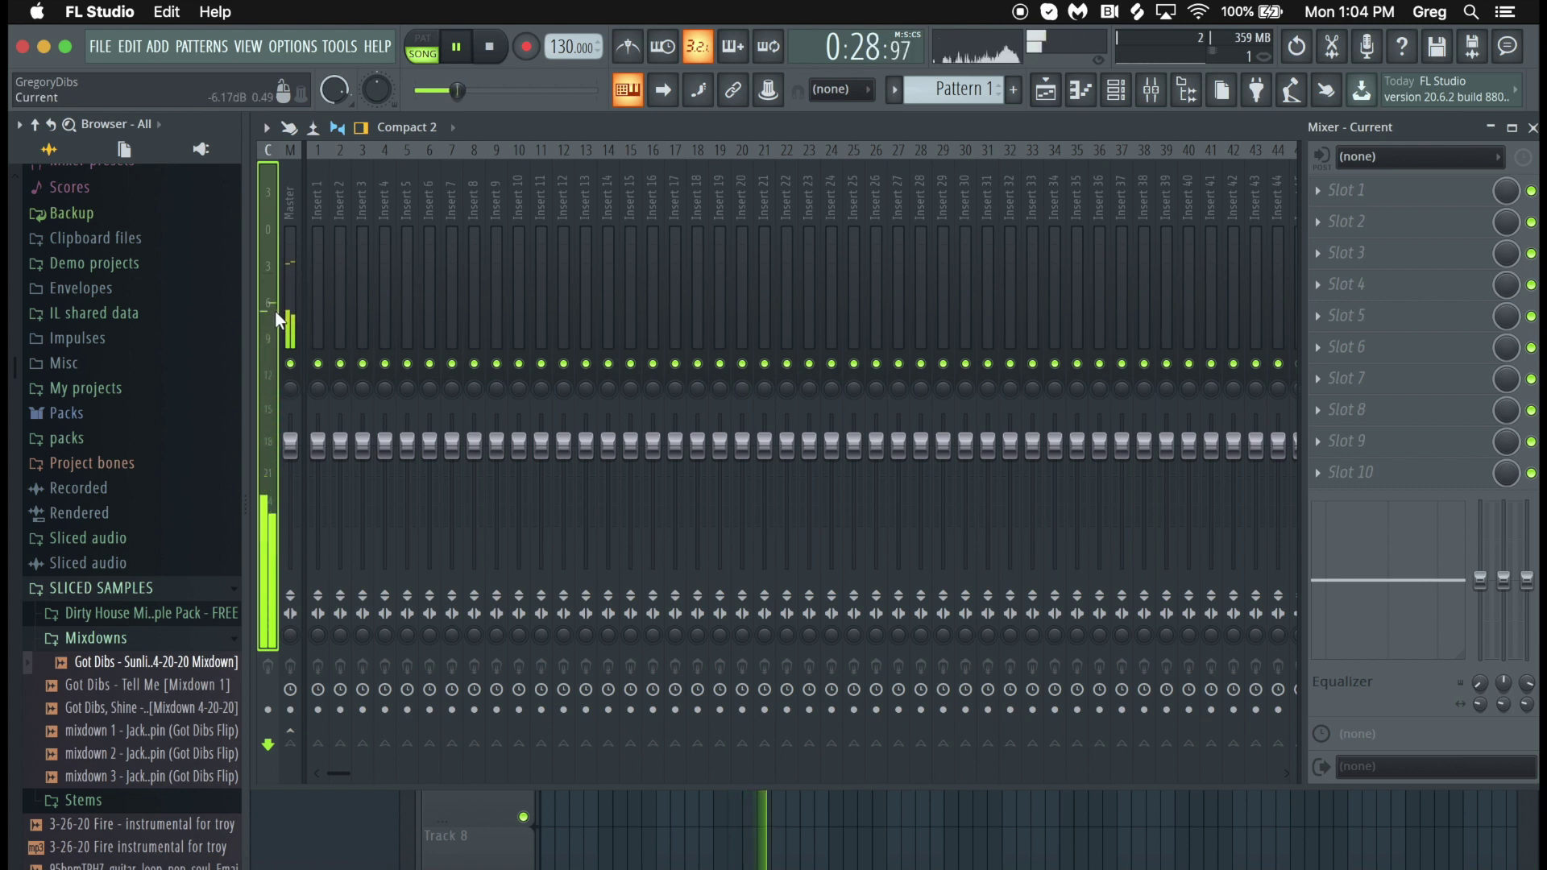
- Check the channel rack and playlist, return to the mixer, select Master, and stop playback
key("F6")
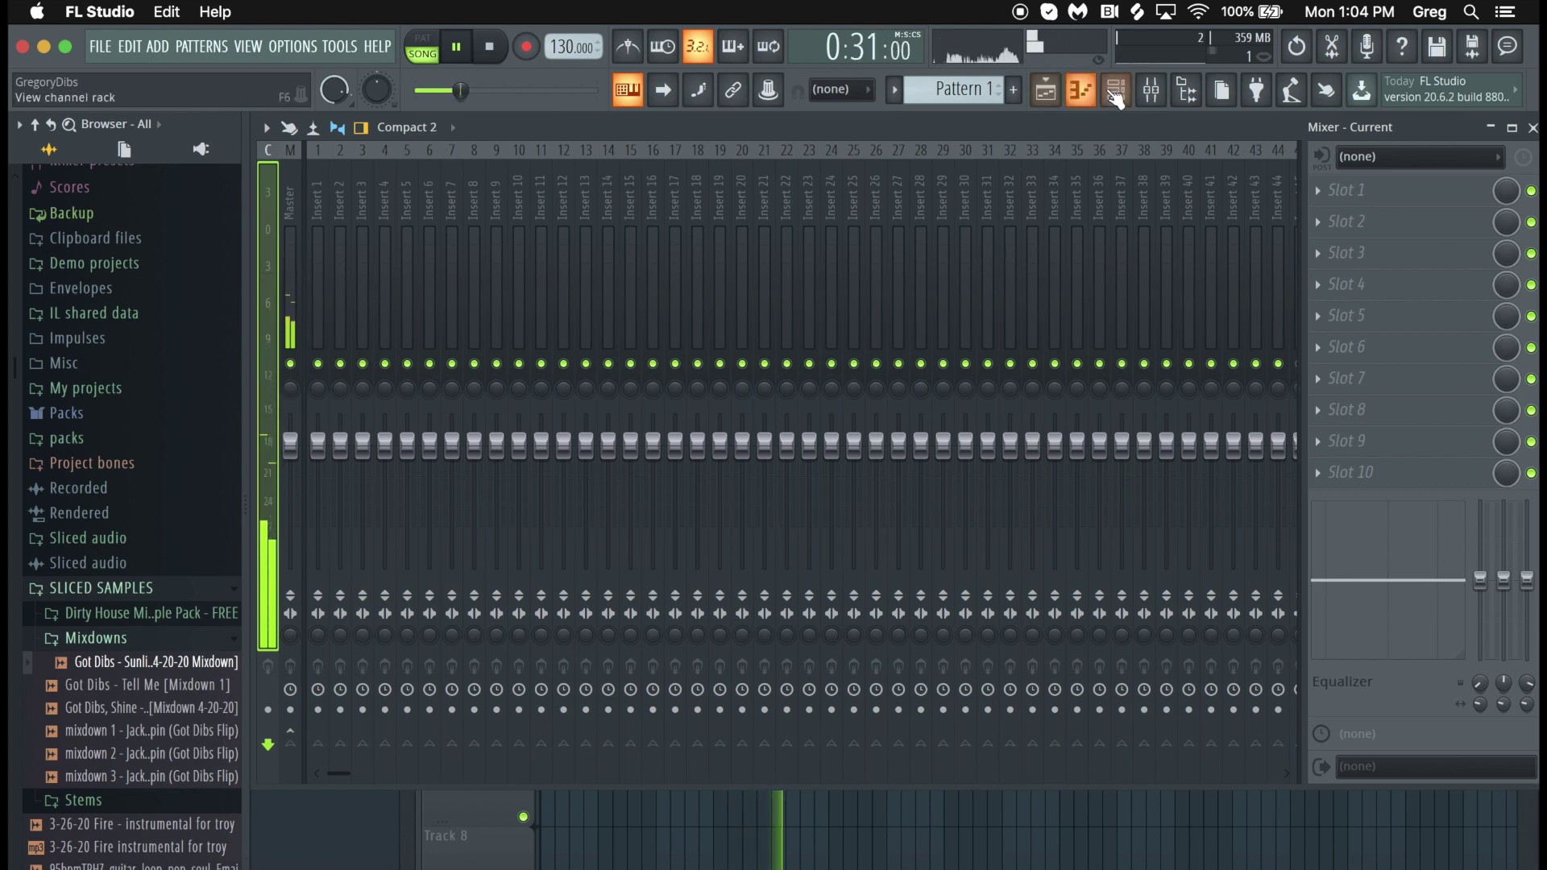
key("F5")
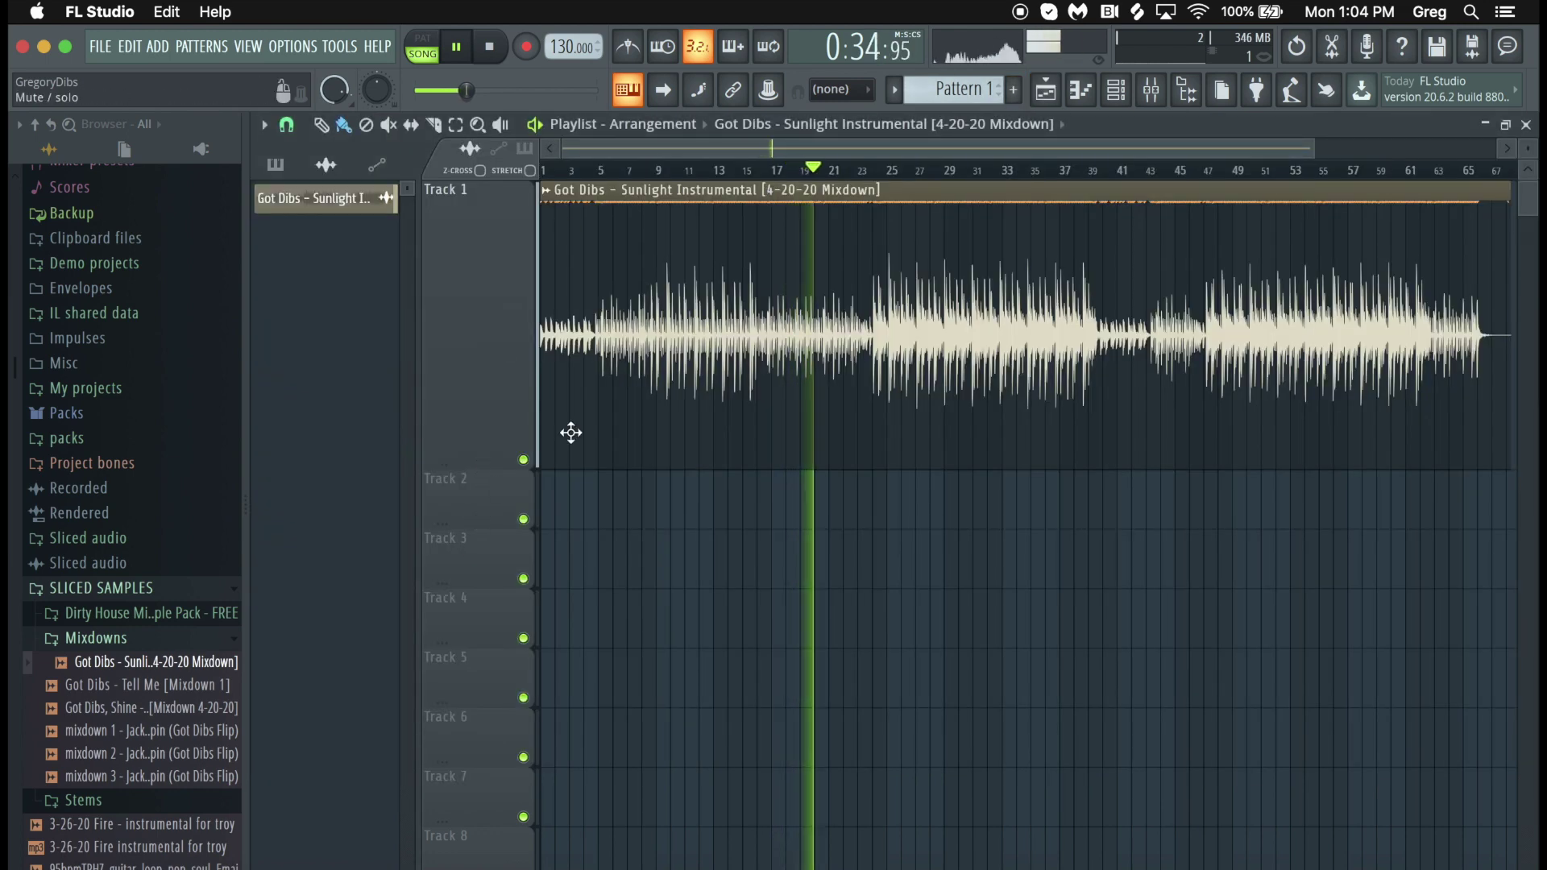
left_click_drag(1315, 149, 1311, 149)
key("F9")
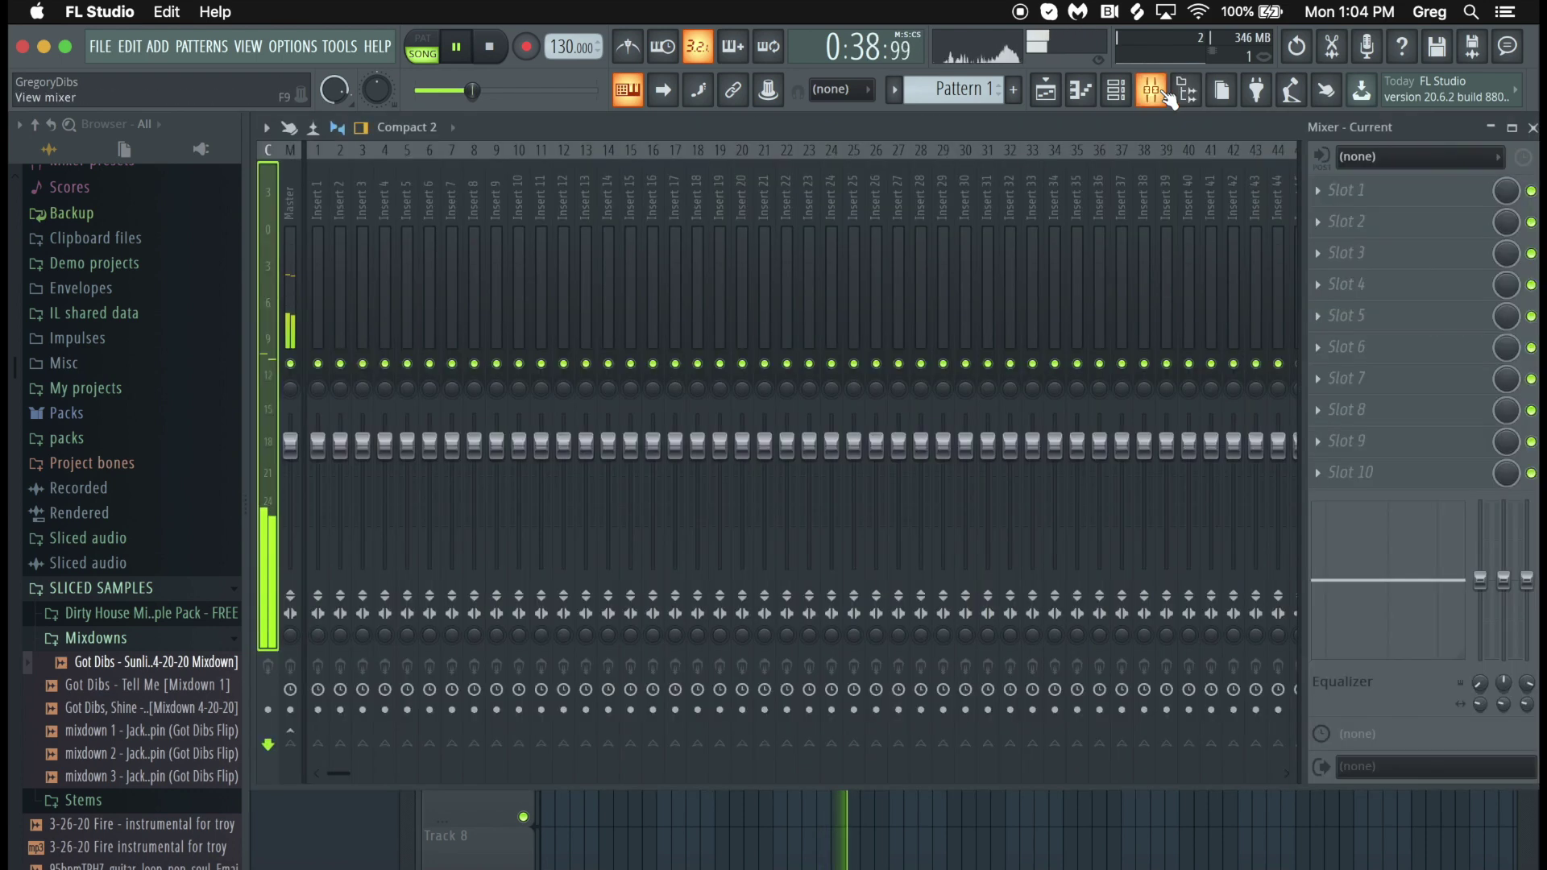
left_click(285, 211)
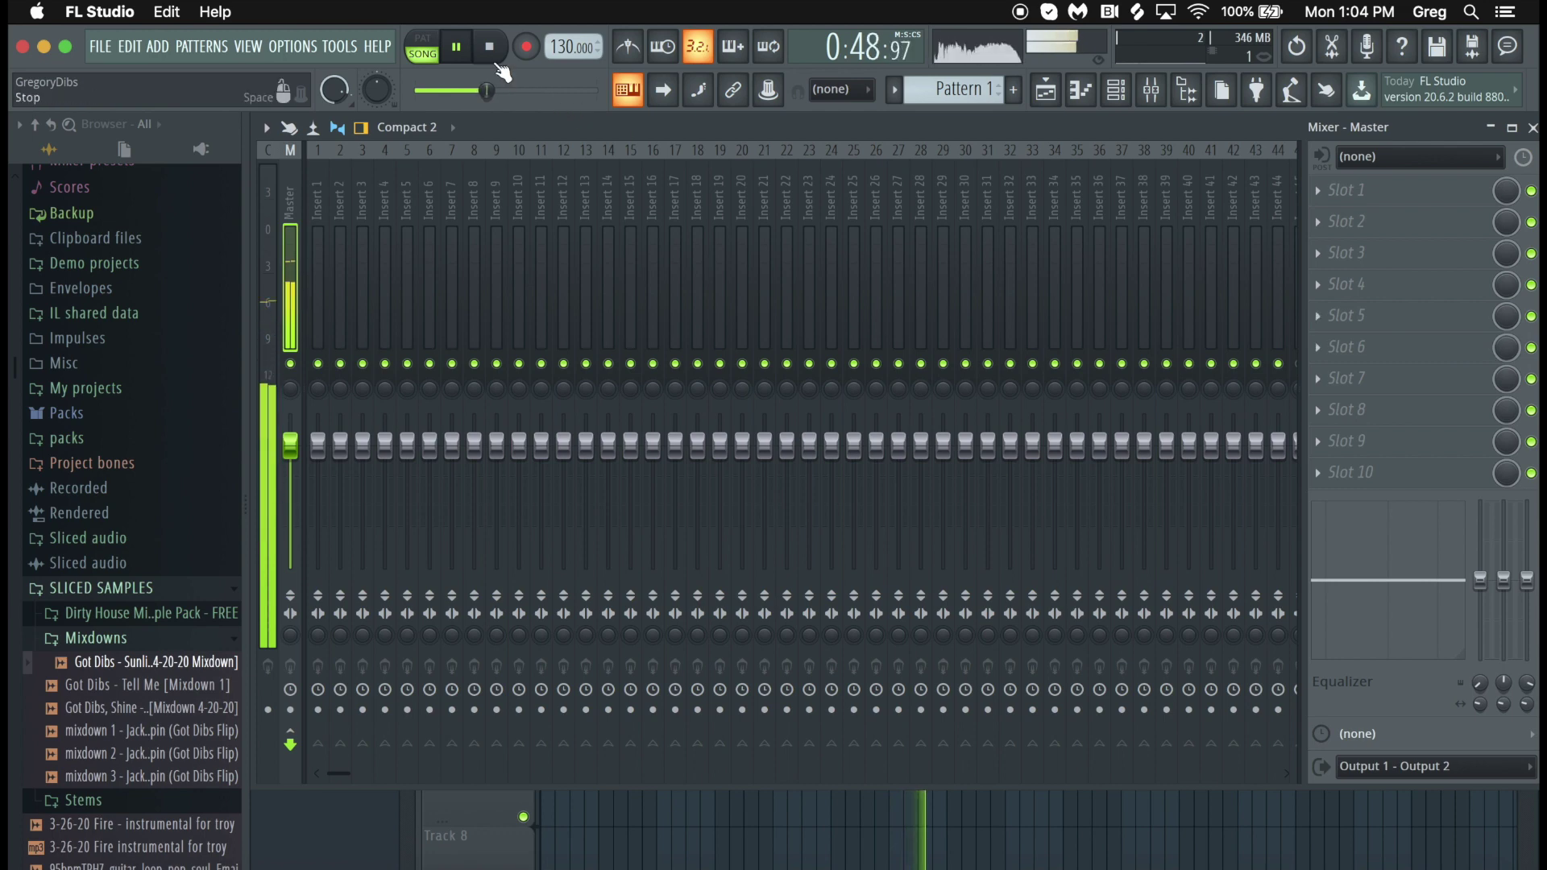
key("space")
- Load Ozone 8 into an empty Master effect slot, position its window, and open its Preset Manager
left_click(1325, 287)
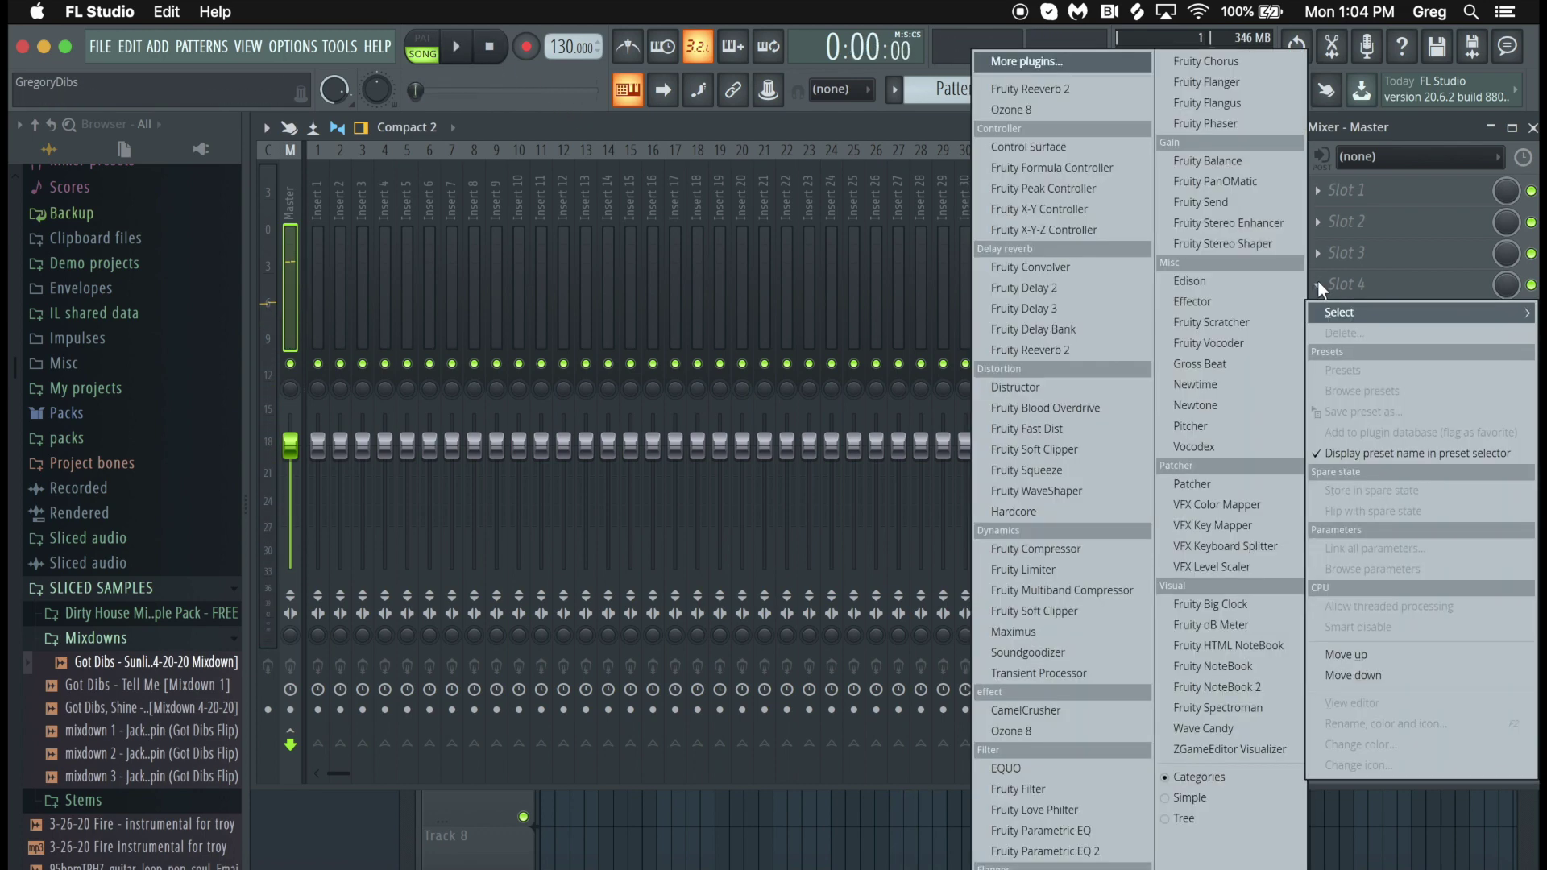
left_click(1060, 111)
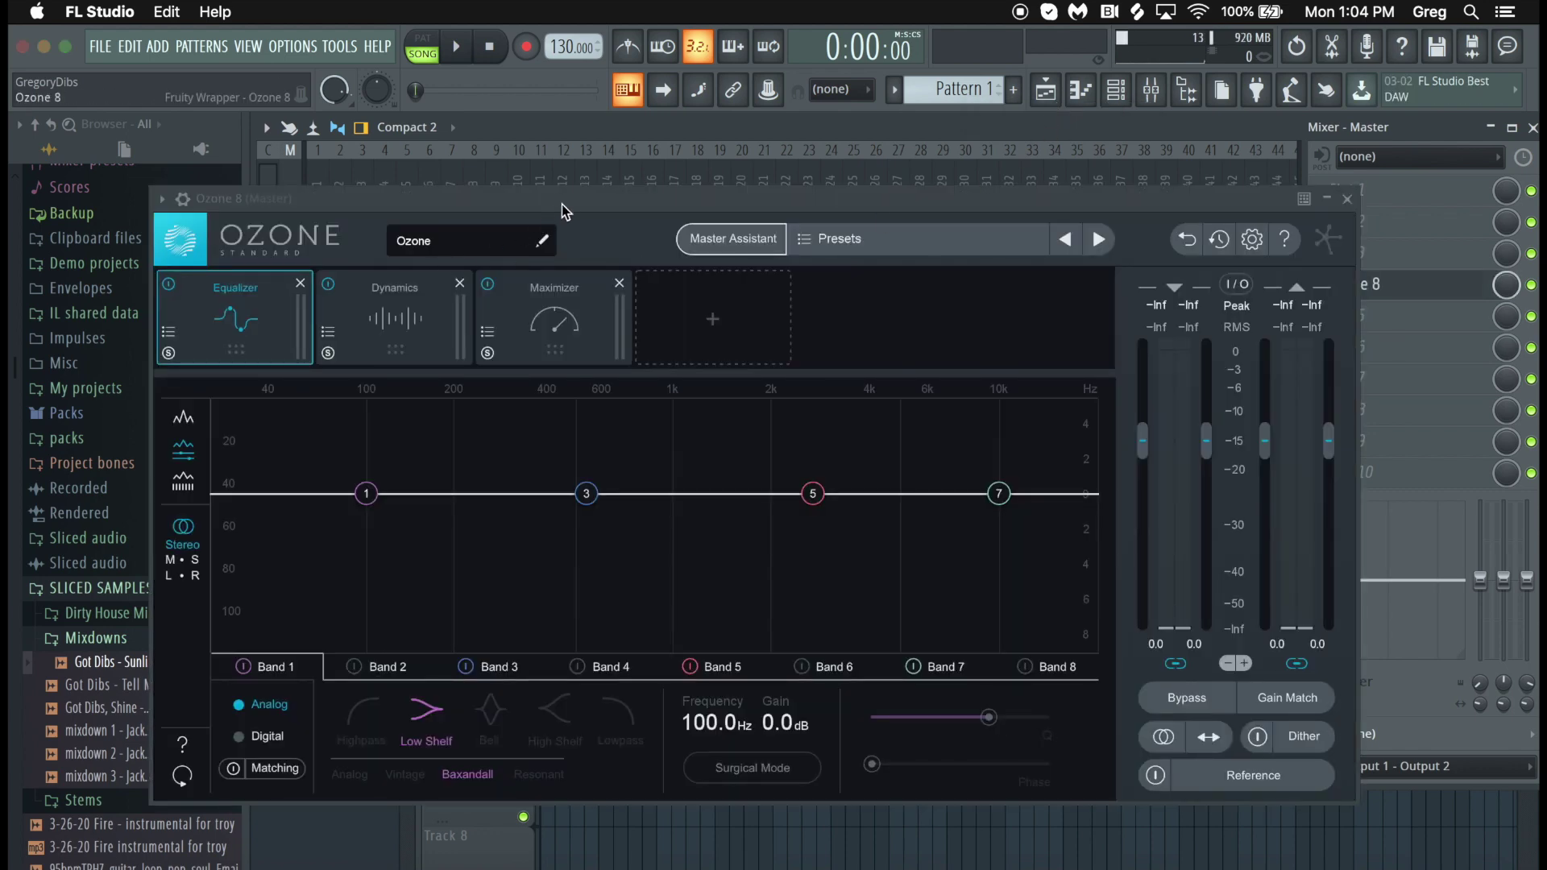
left_click_drag(561, 204, 649, 171)
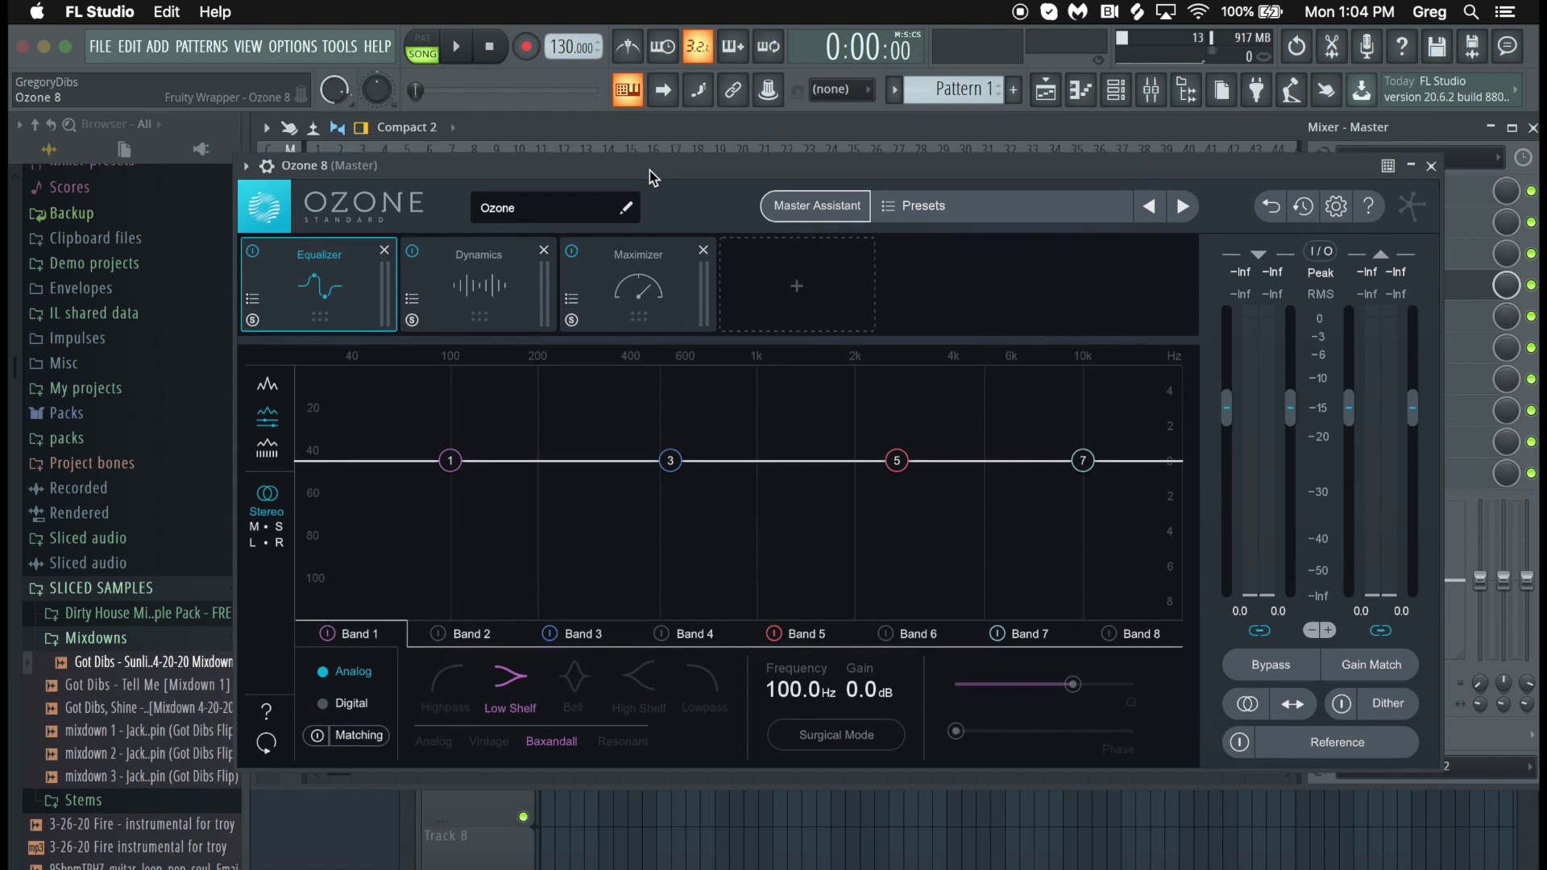
left_click(895, 211)
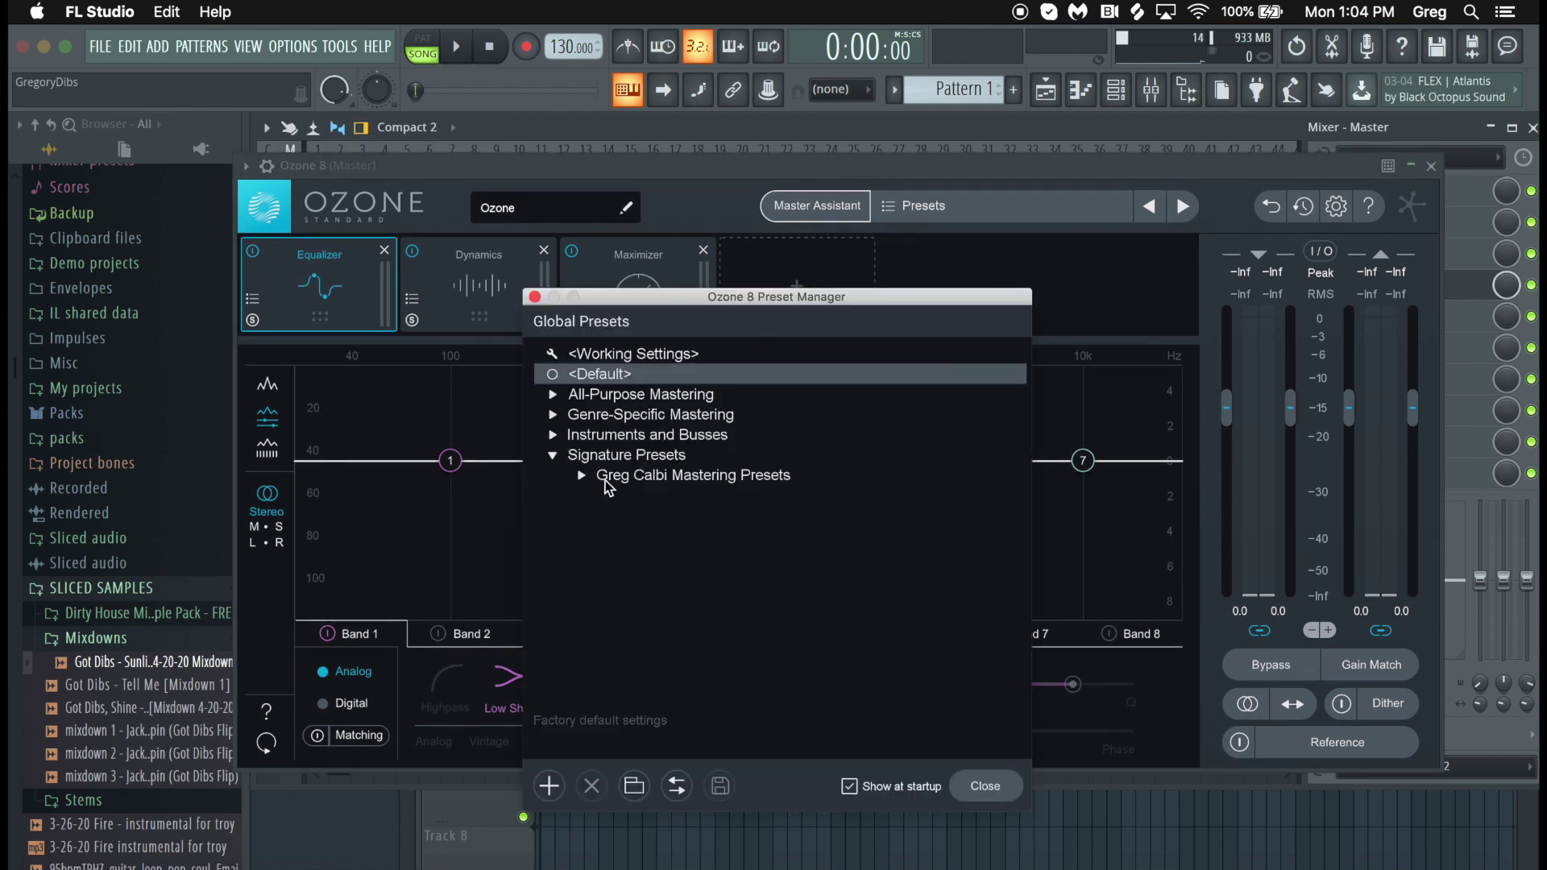
- Audition High Detail Accentuated and High Detail Wide, then keep the Midrange and Bass Detail preset
left_click(581, 476)
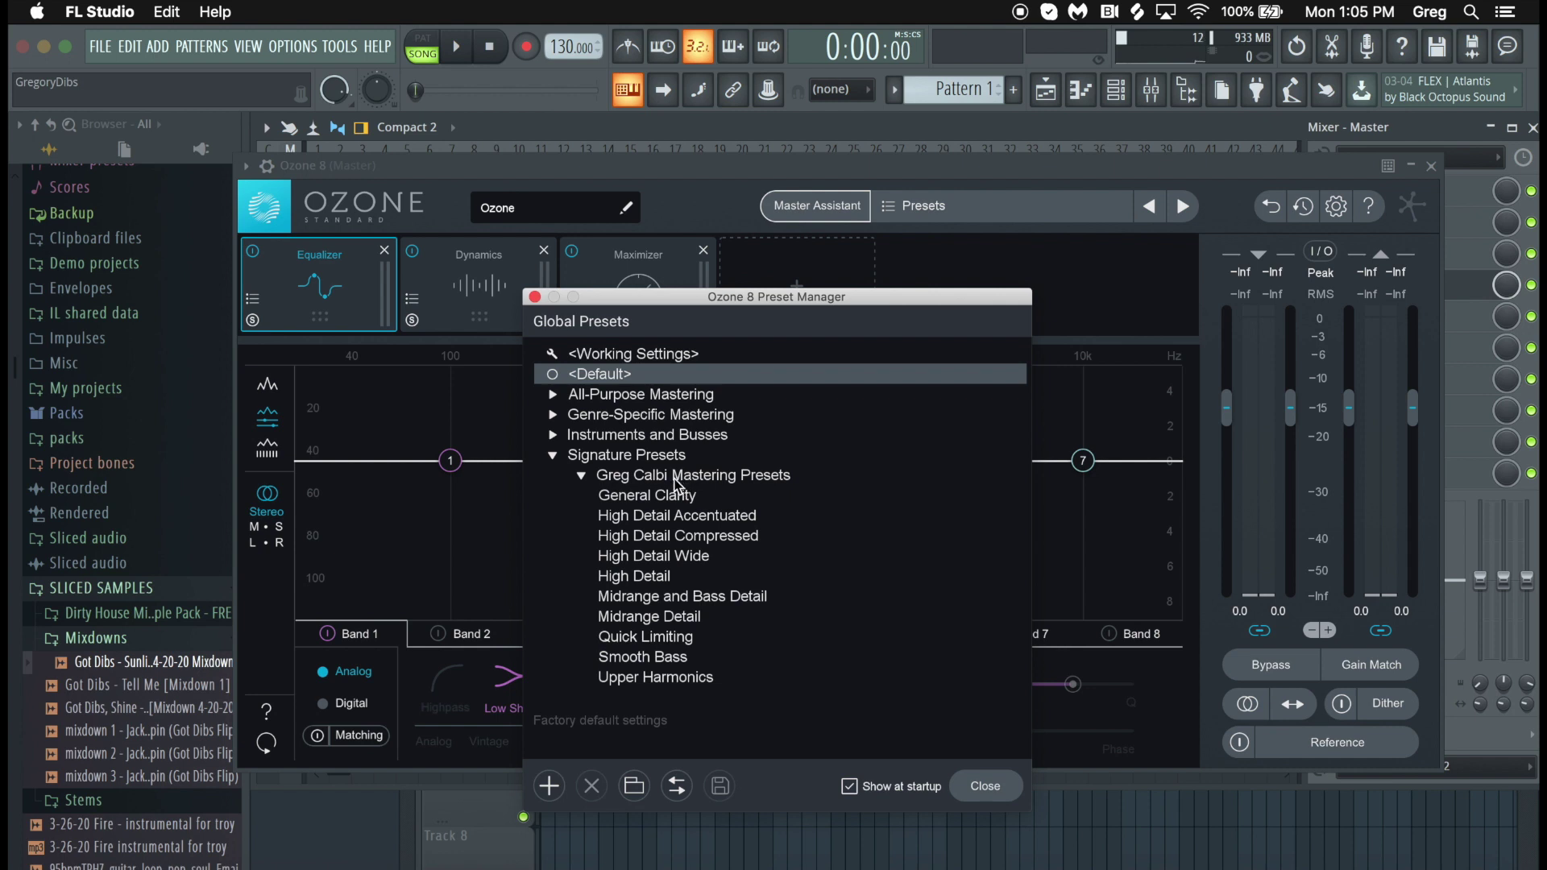
left_click(648, 520)
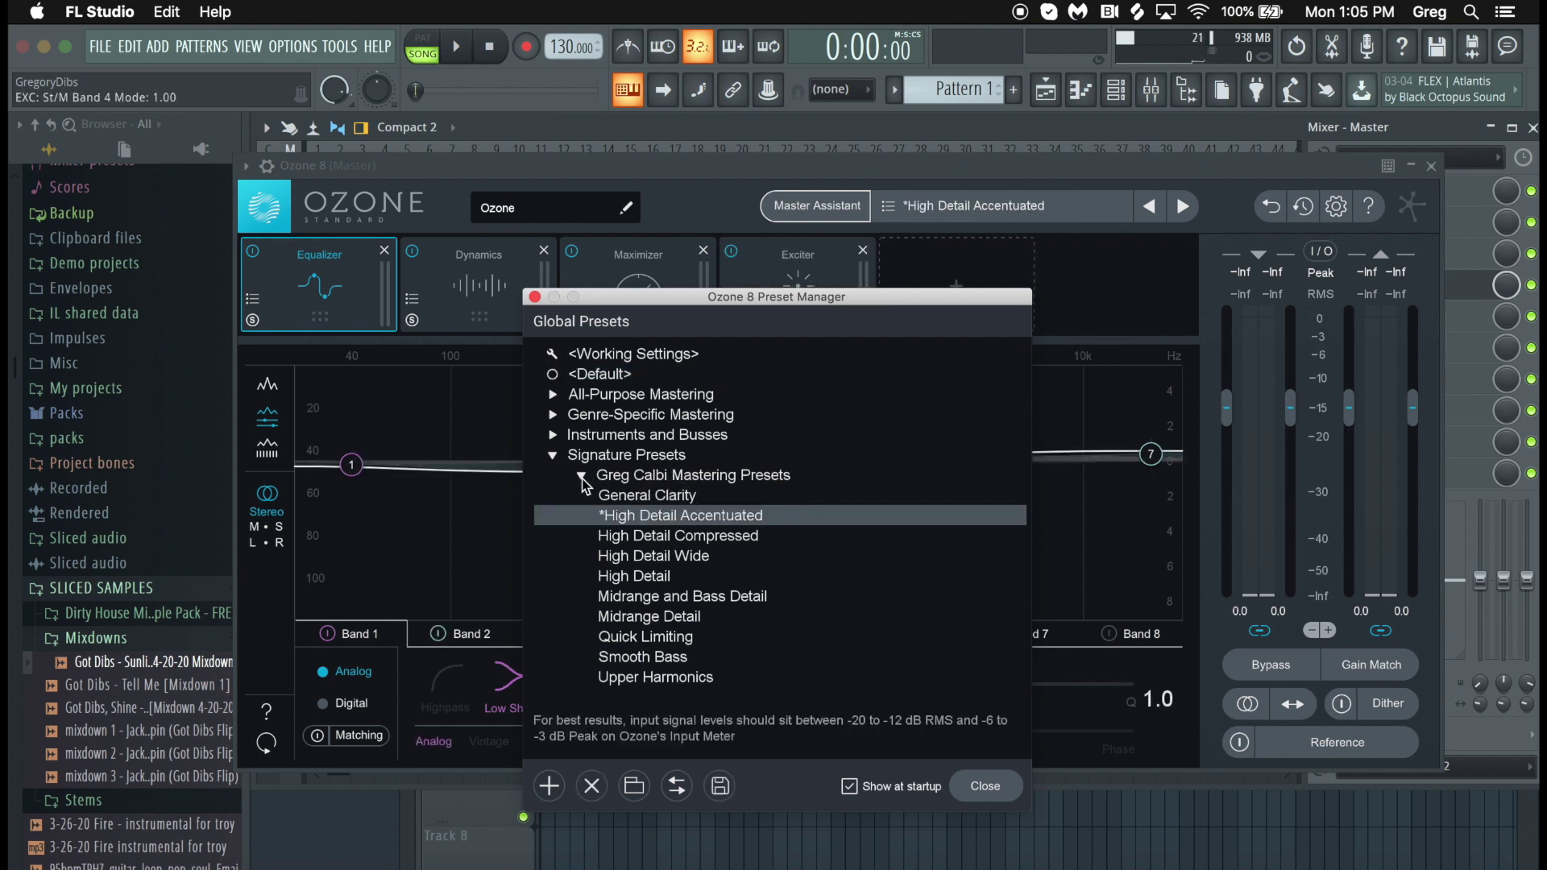
left_click(582, 477)
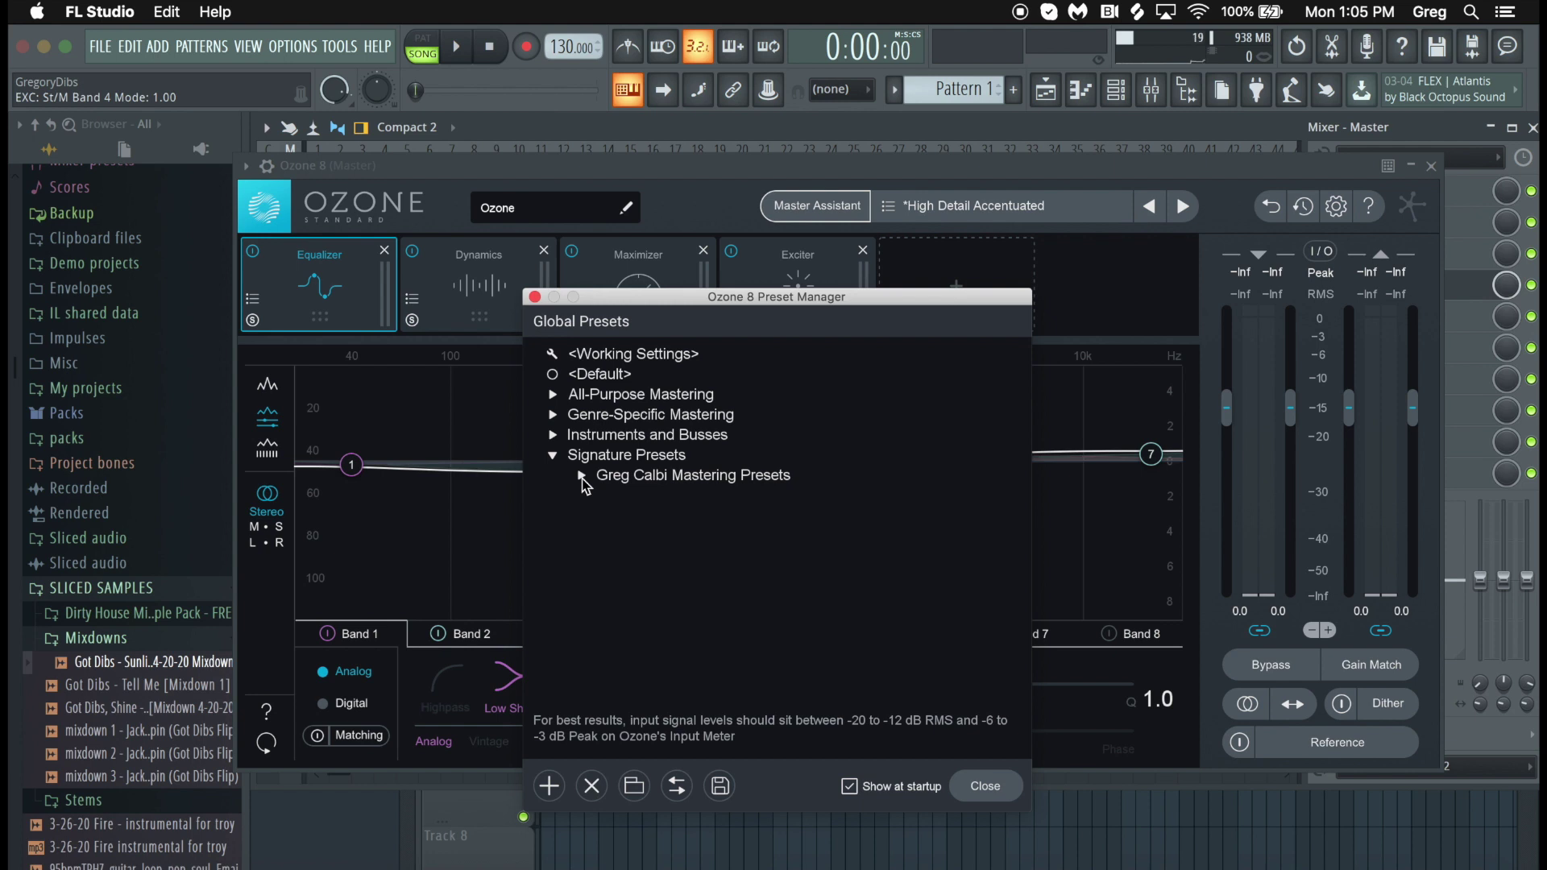
left_click(582, 476)
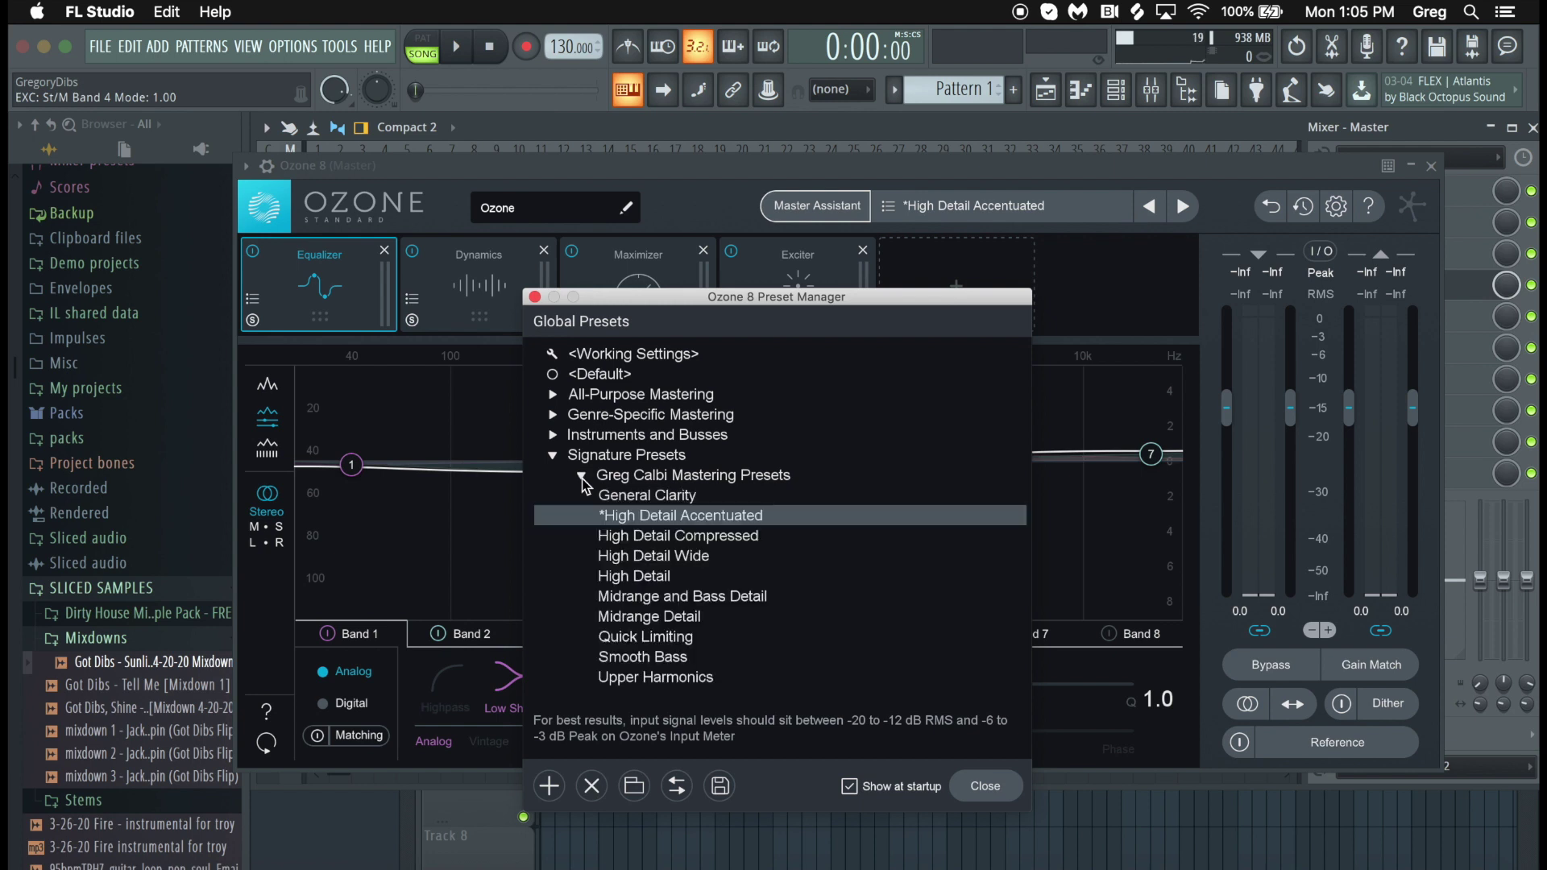
left_click(721, 562)
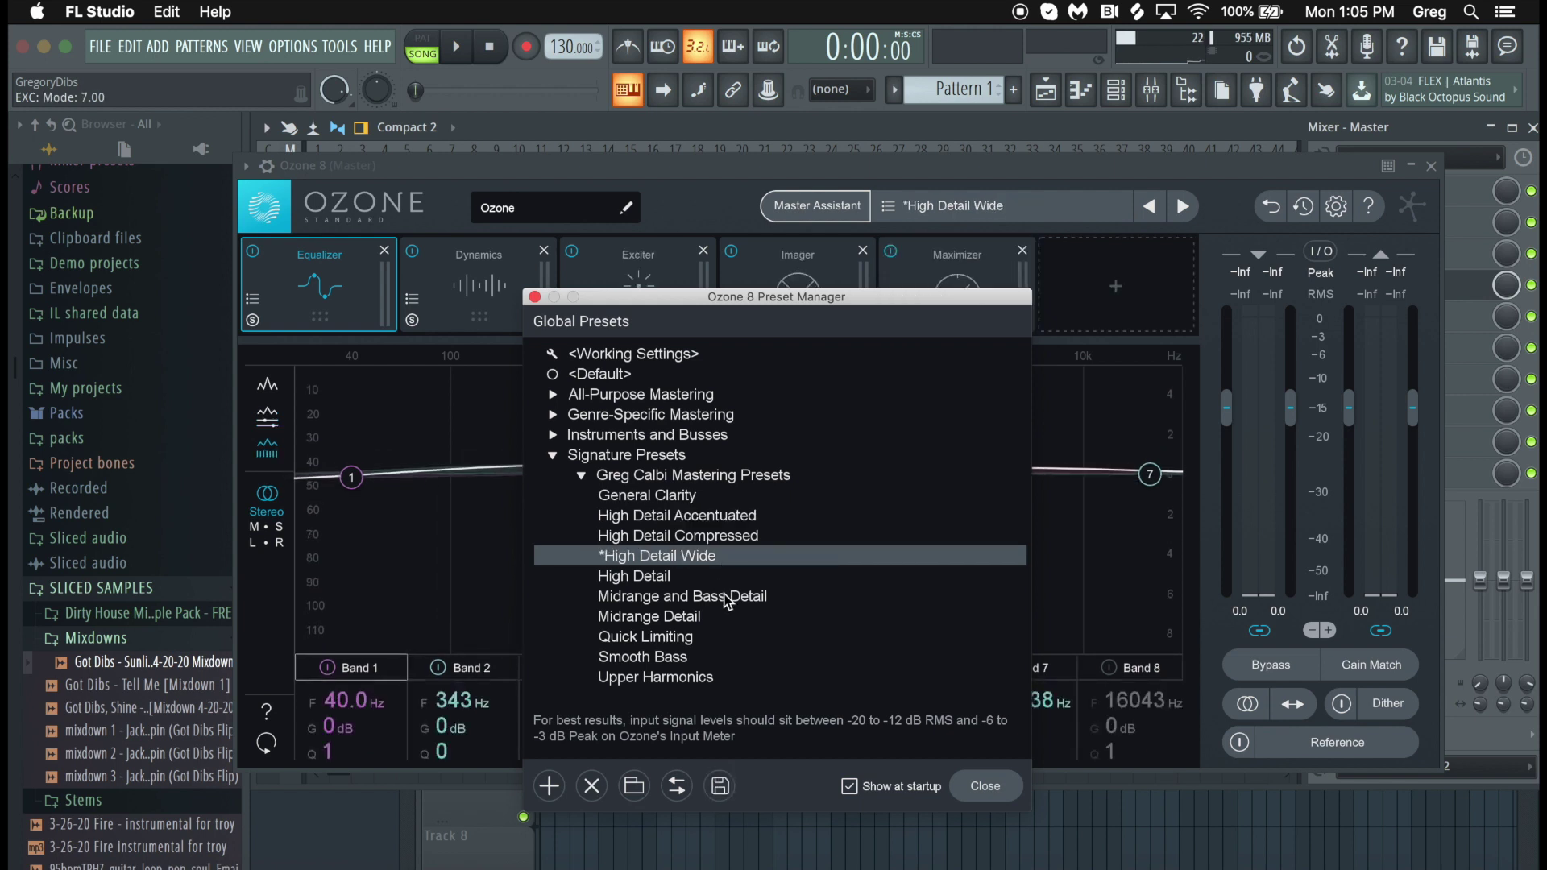
left_click(722, 597)
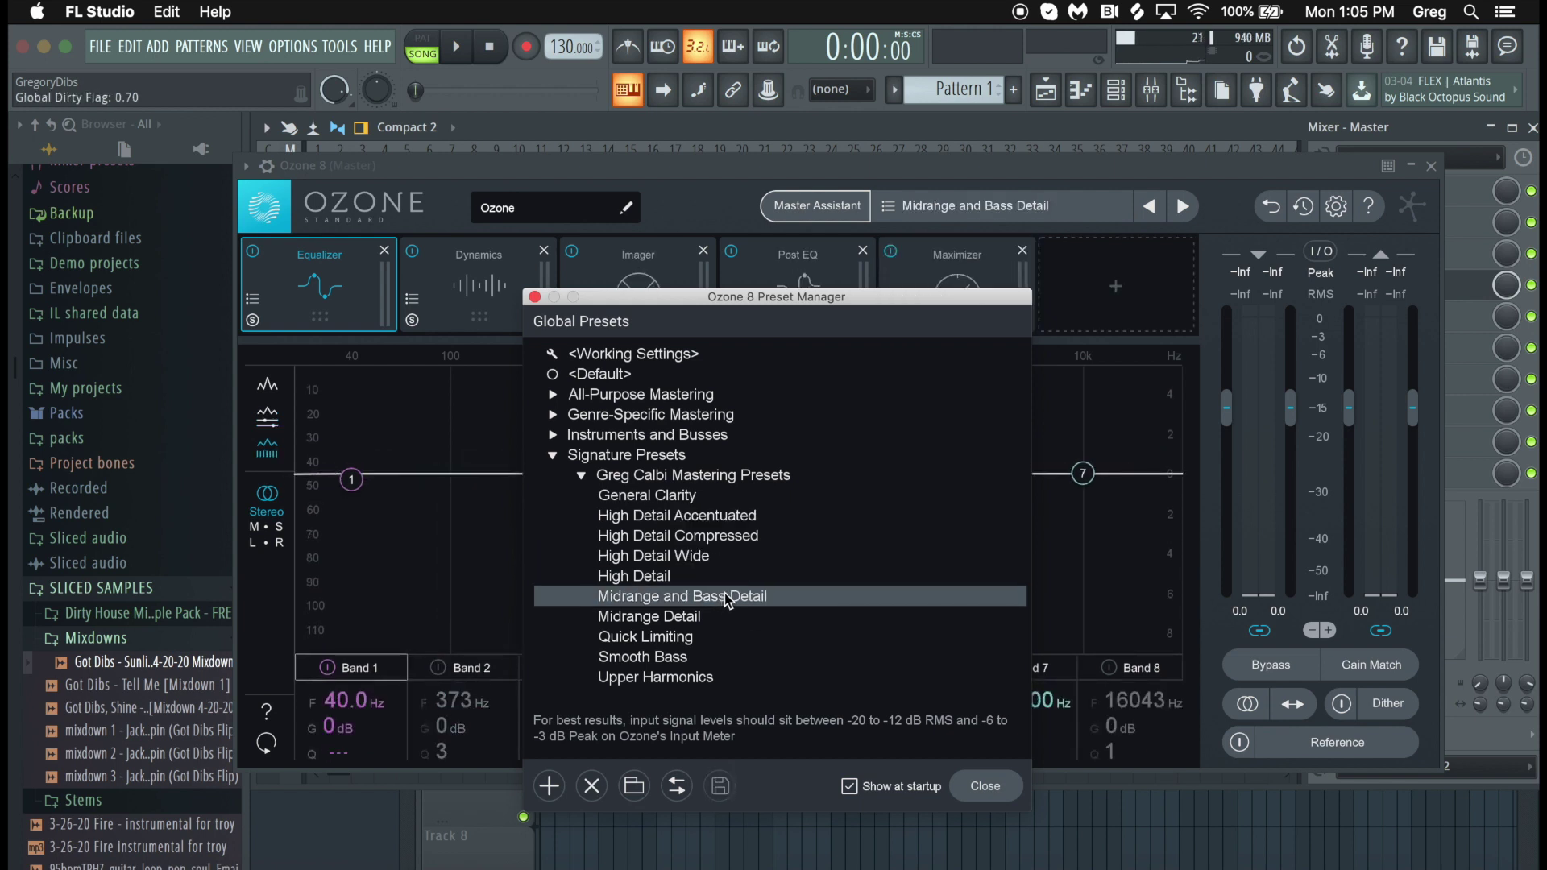
left_click(535, 298)
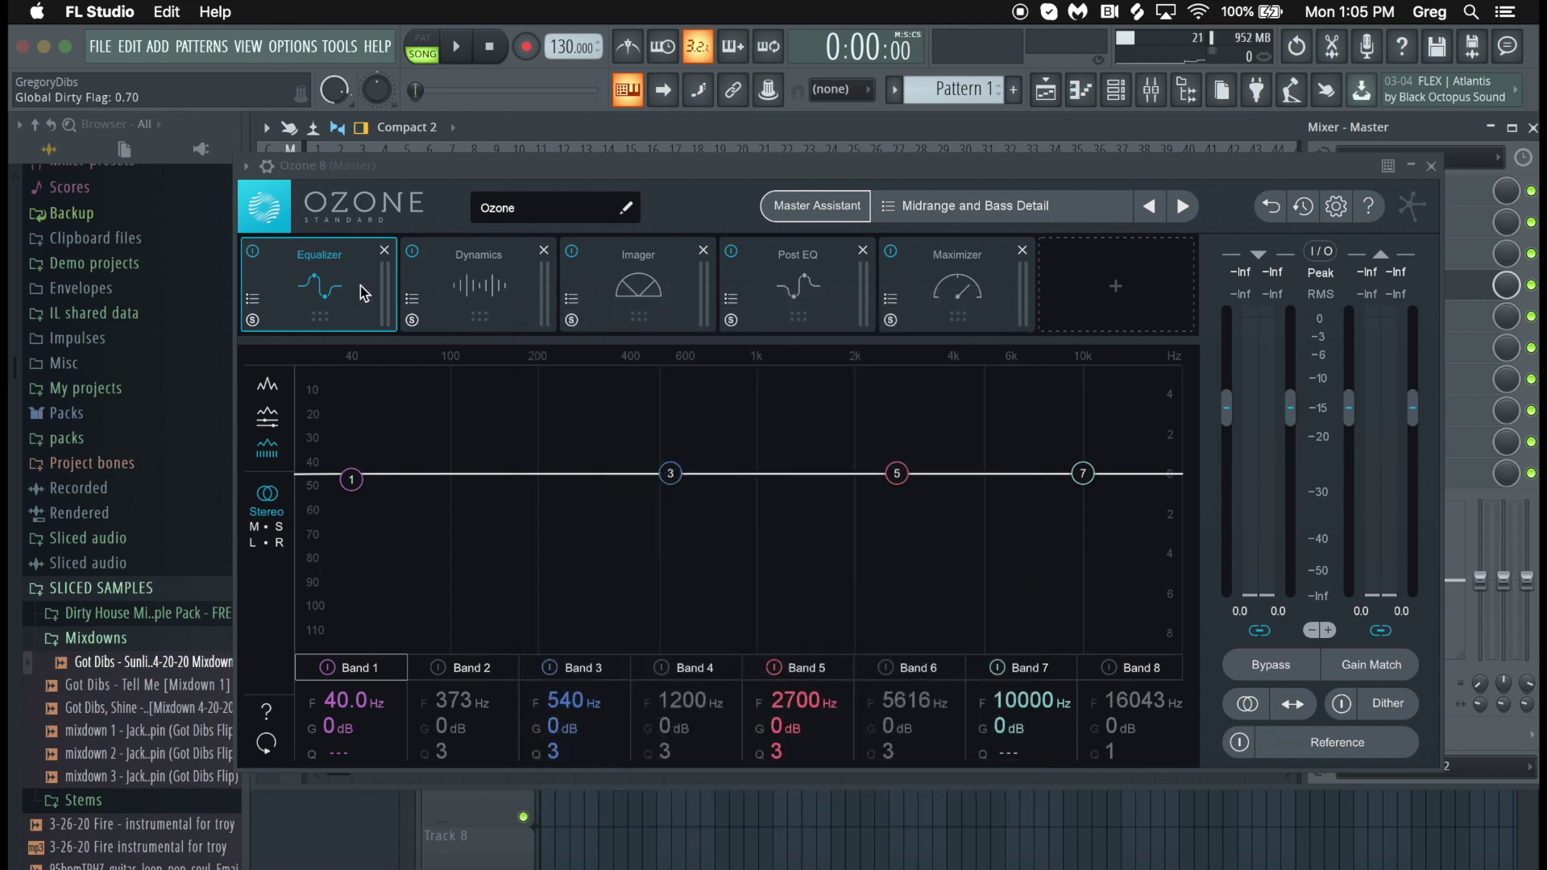
- Browse the Dynamics, Imager and Post EQ modules, and set the Maximizer ceiling to 0.0 dB
left_click(506, 287)
left_click(645, 288)
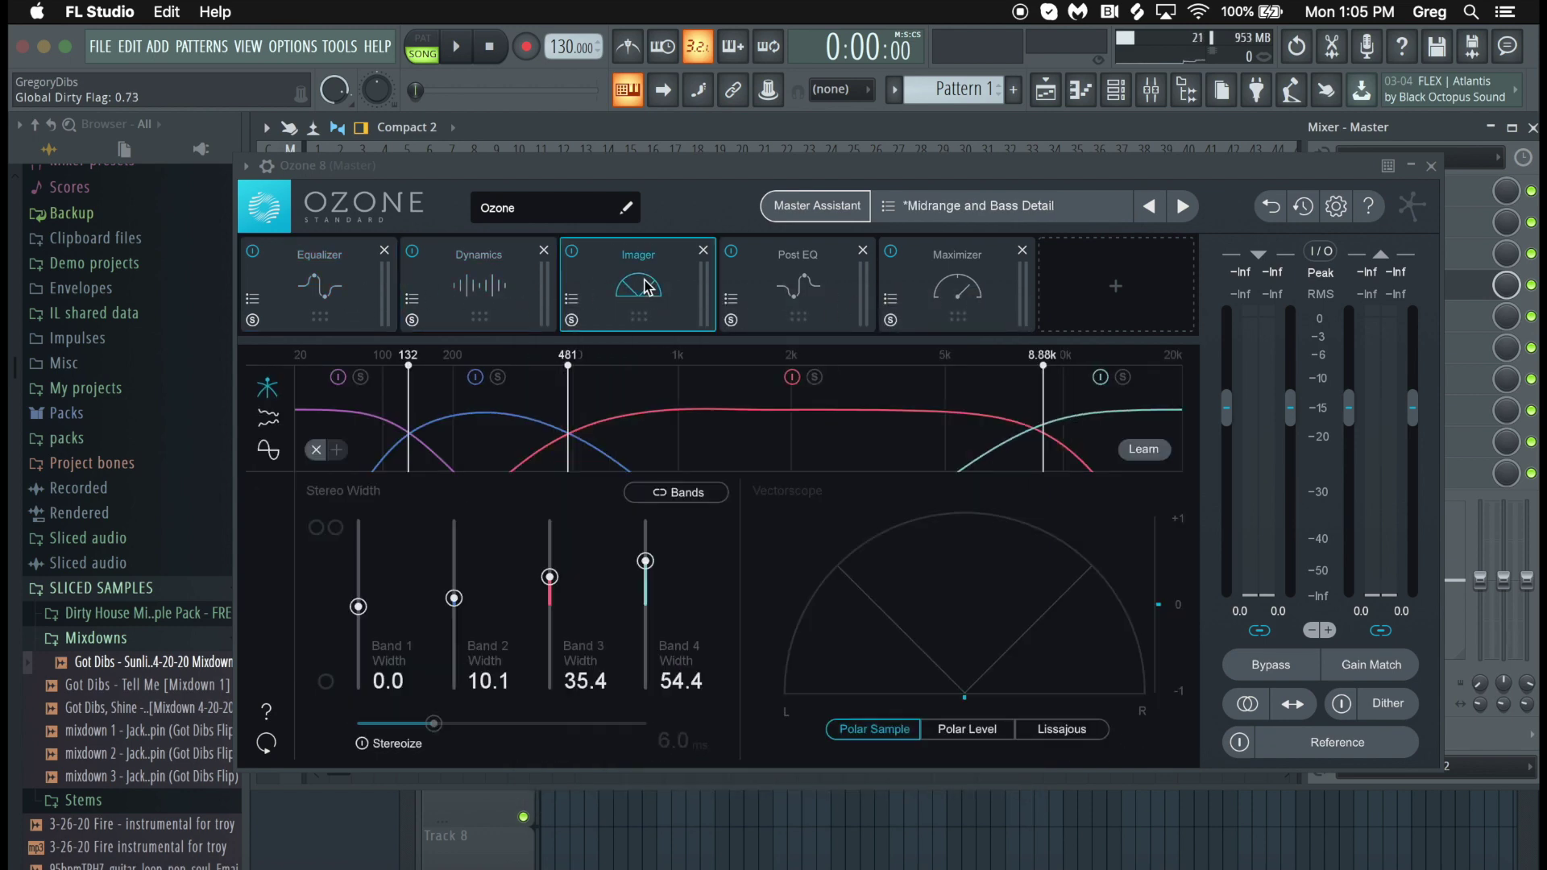
left_click(819, 291)
left_click(940, 285)
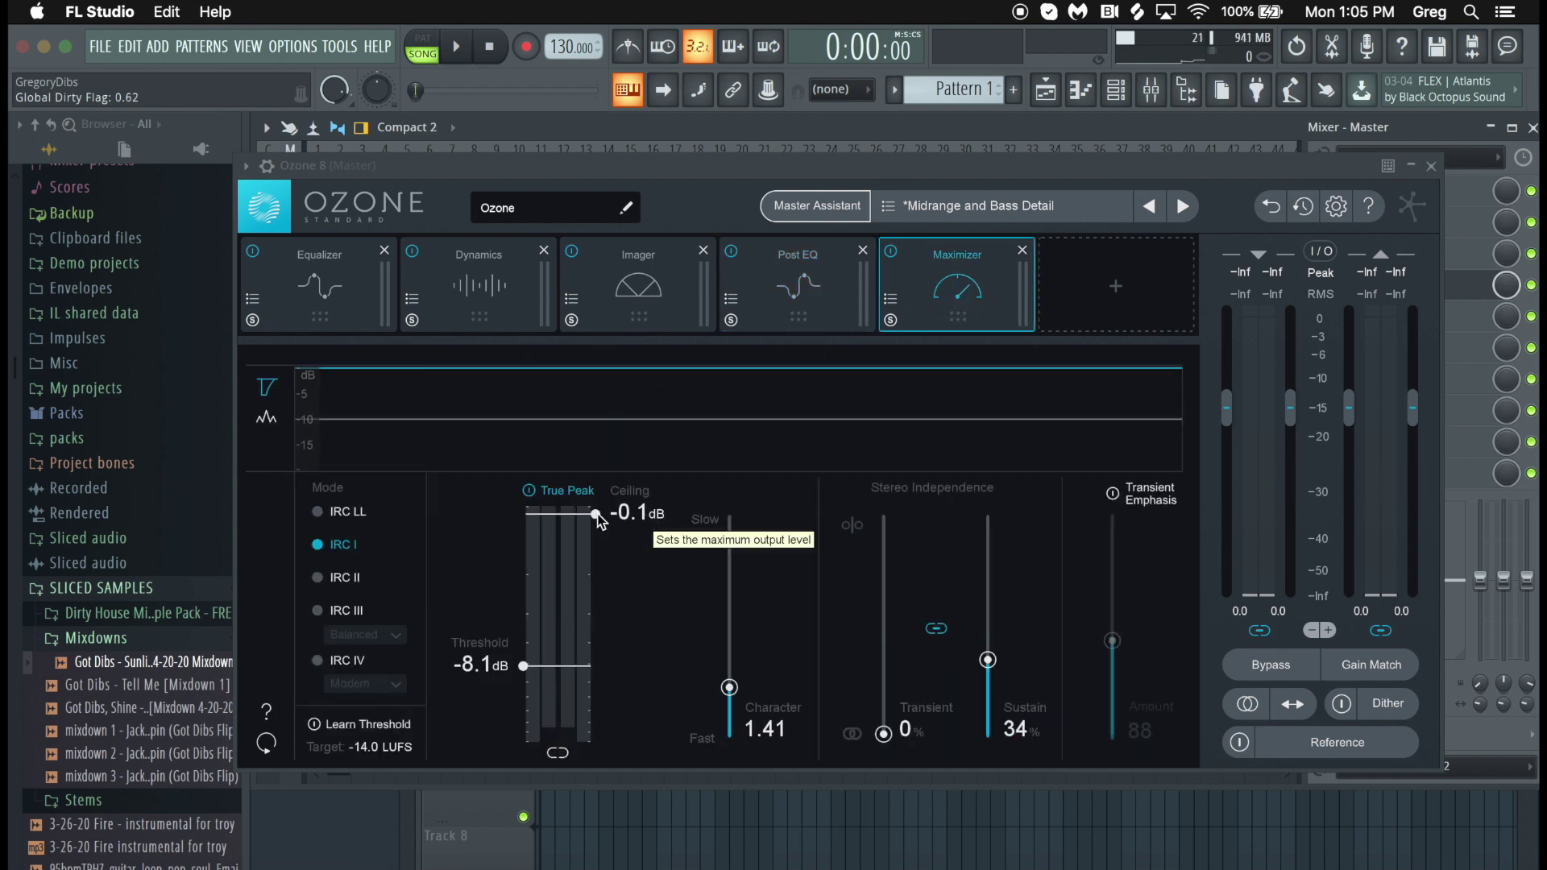
left_click_drag(597, 515, 603, 510)
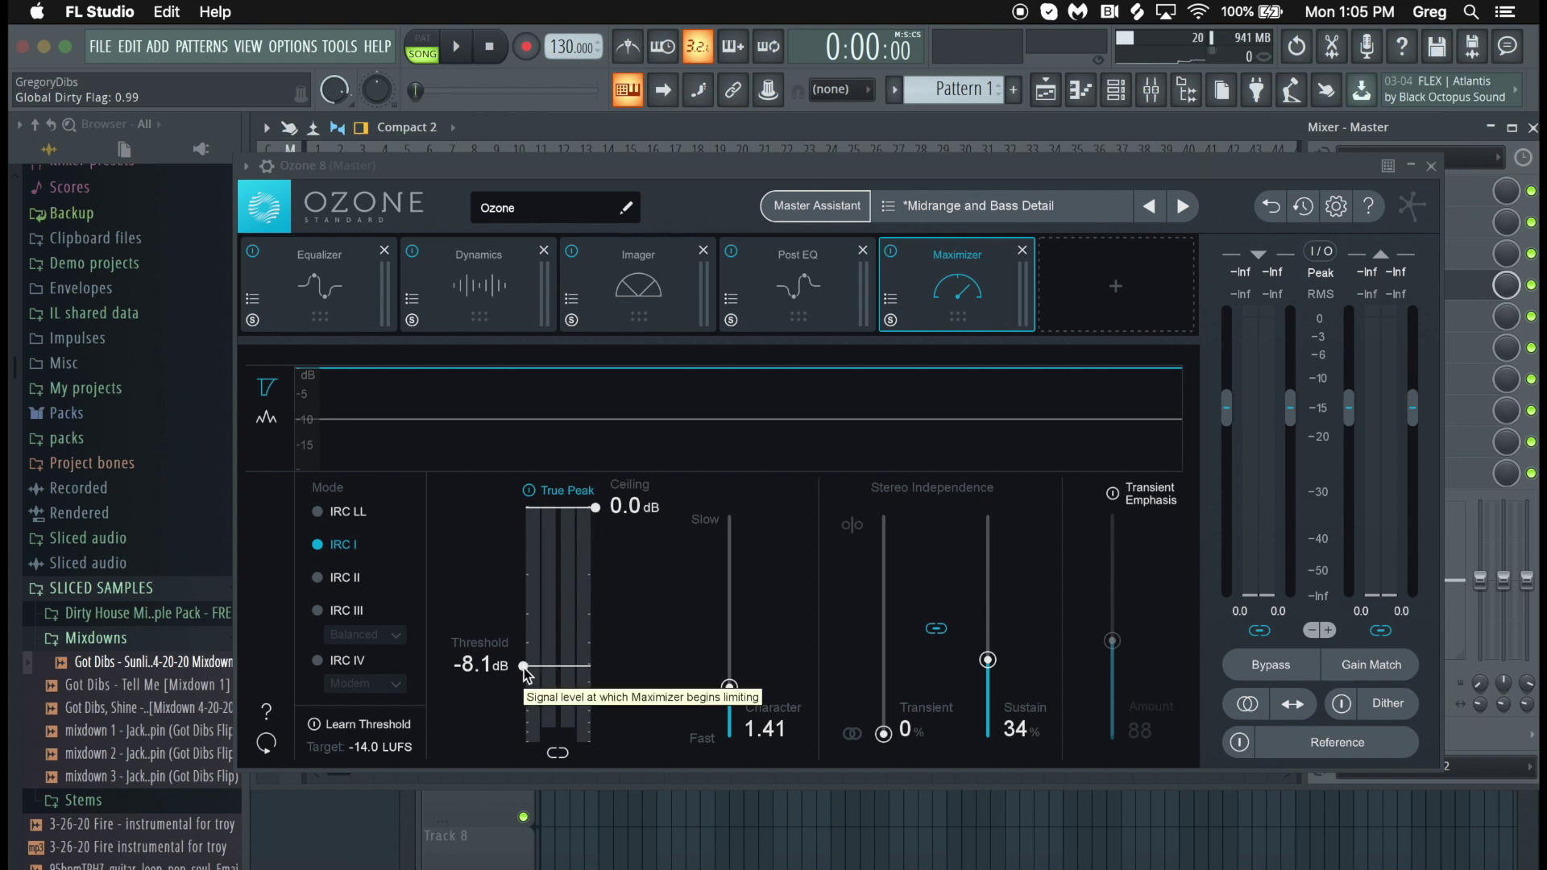
left_click(763, 305)
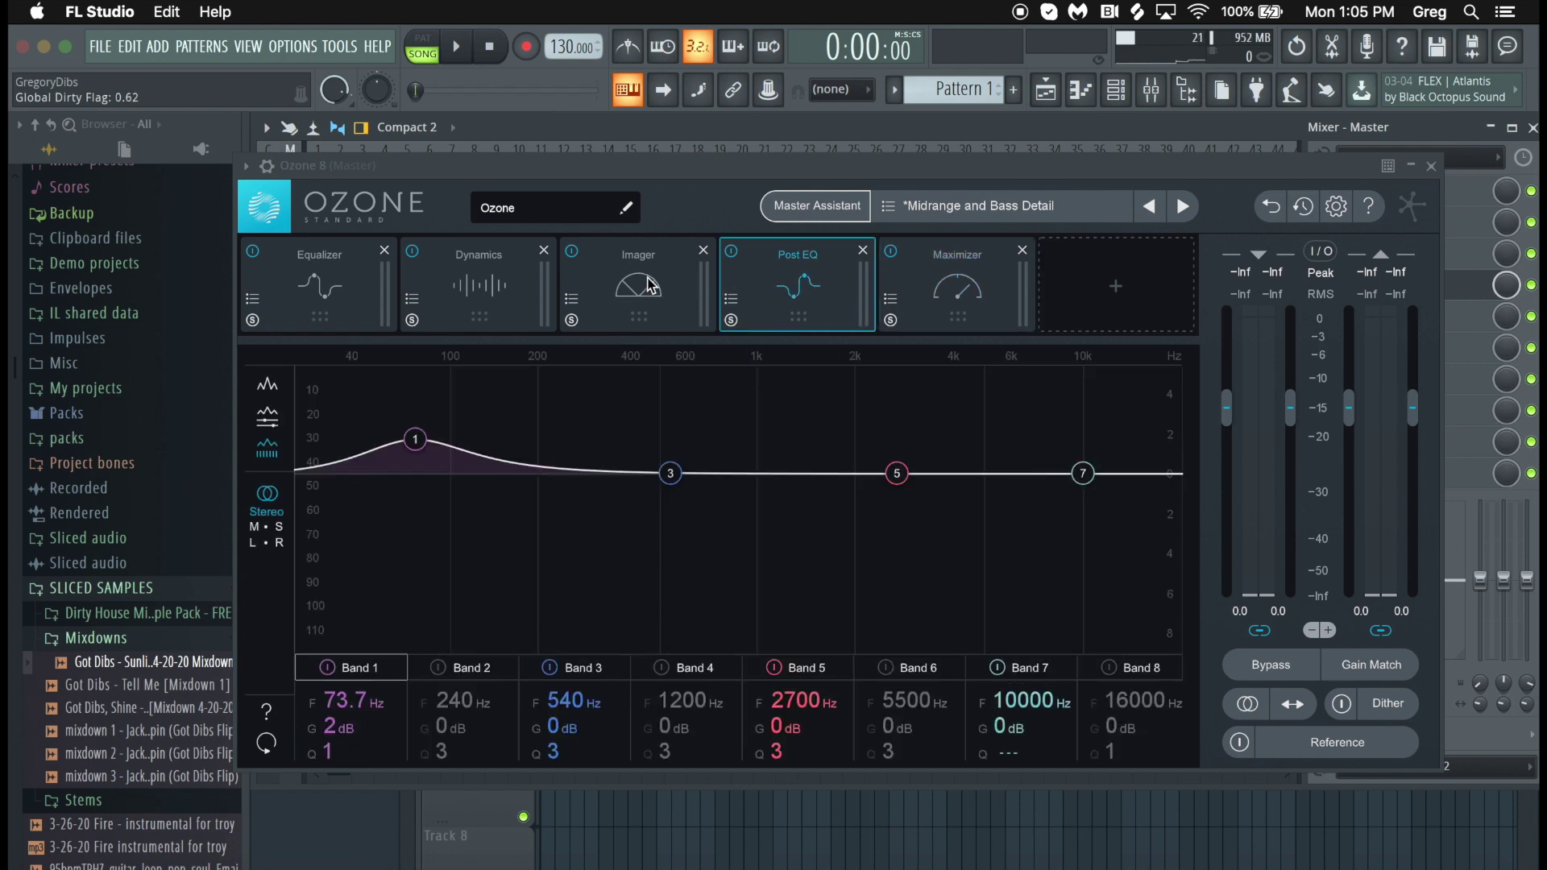
left_click(597, 277)
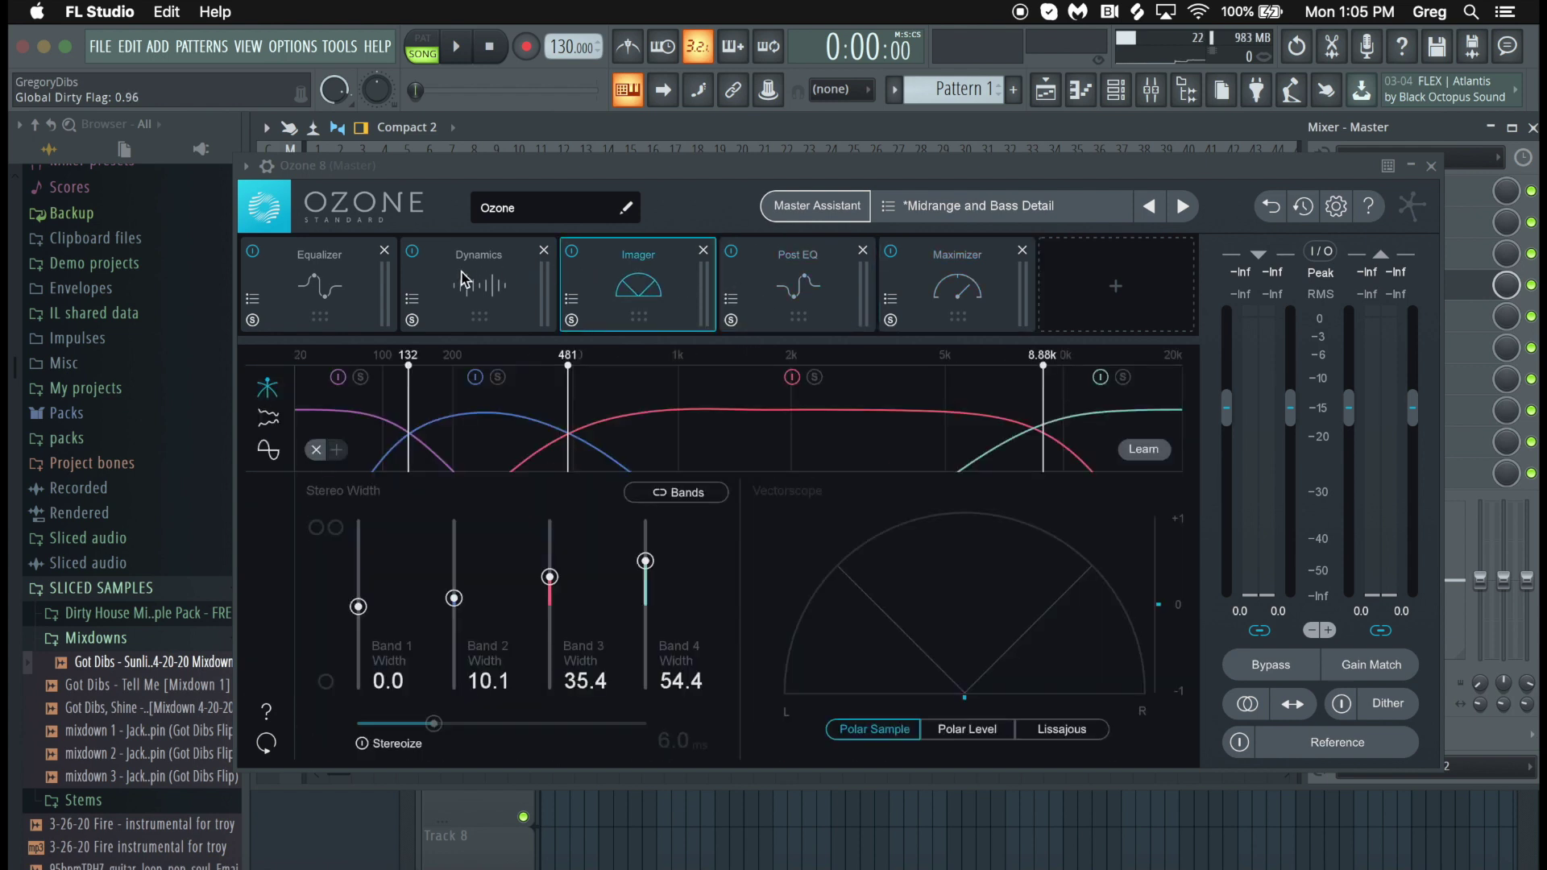
- Bypass and delete the Imager module, select Dynamics, and play the song through the chain
left_click(573, 252)
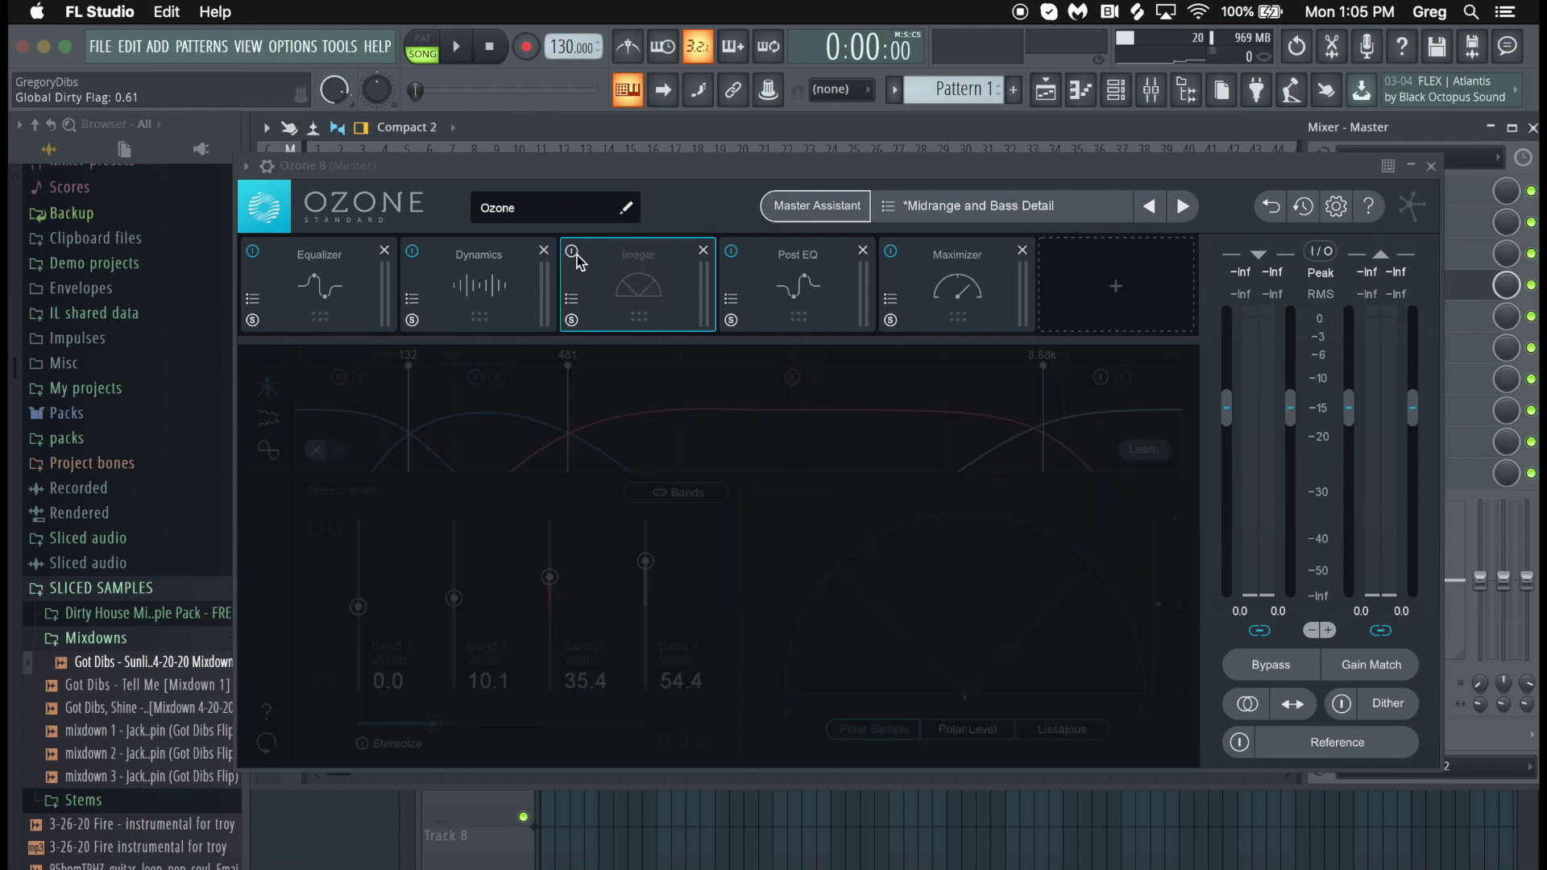
left_click(704, 251)
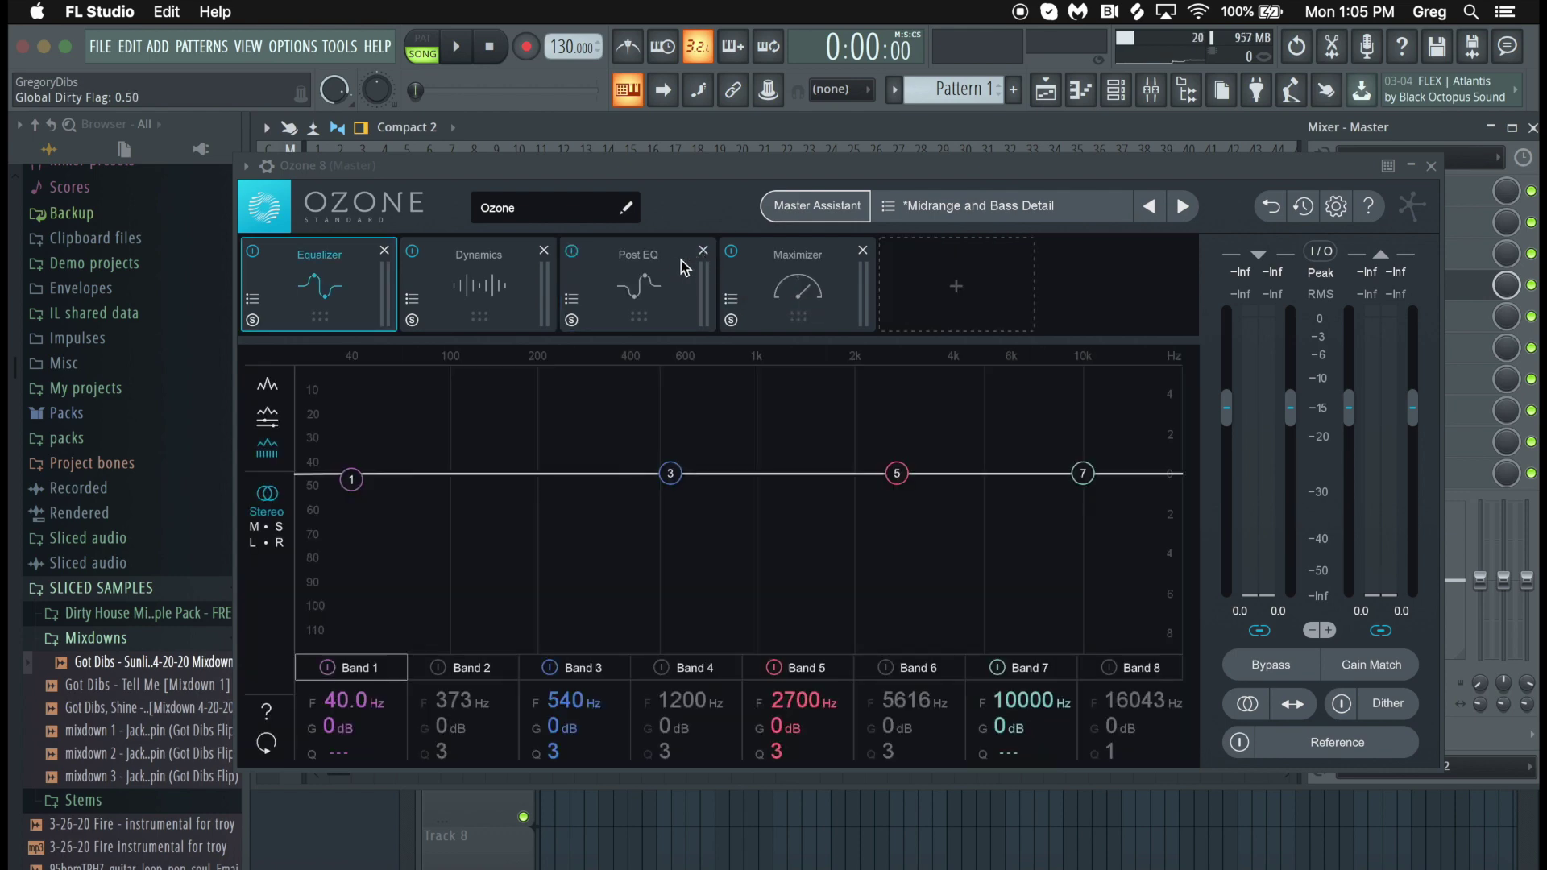
left_click(492, 274)
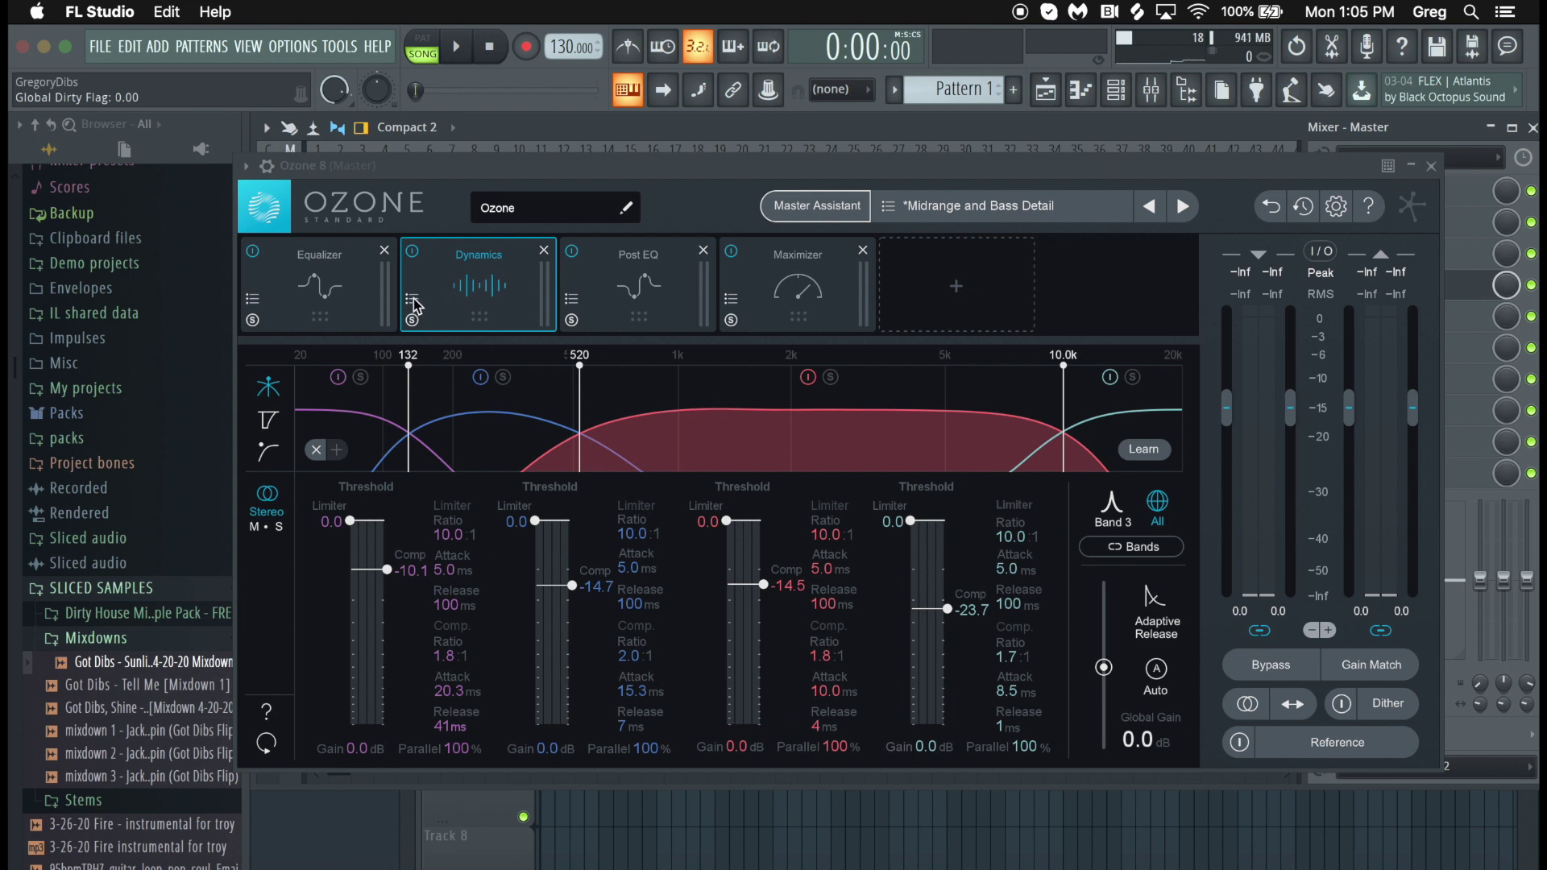
left_click(456, 53)
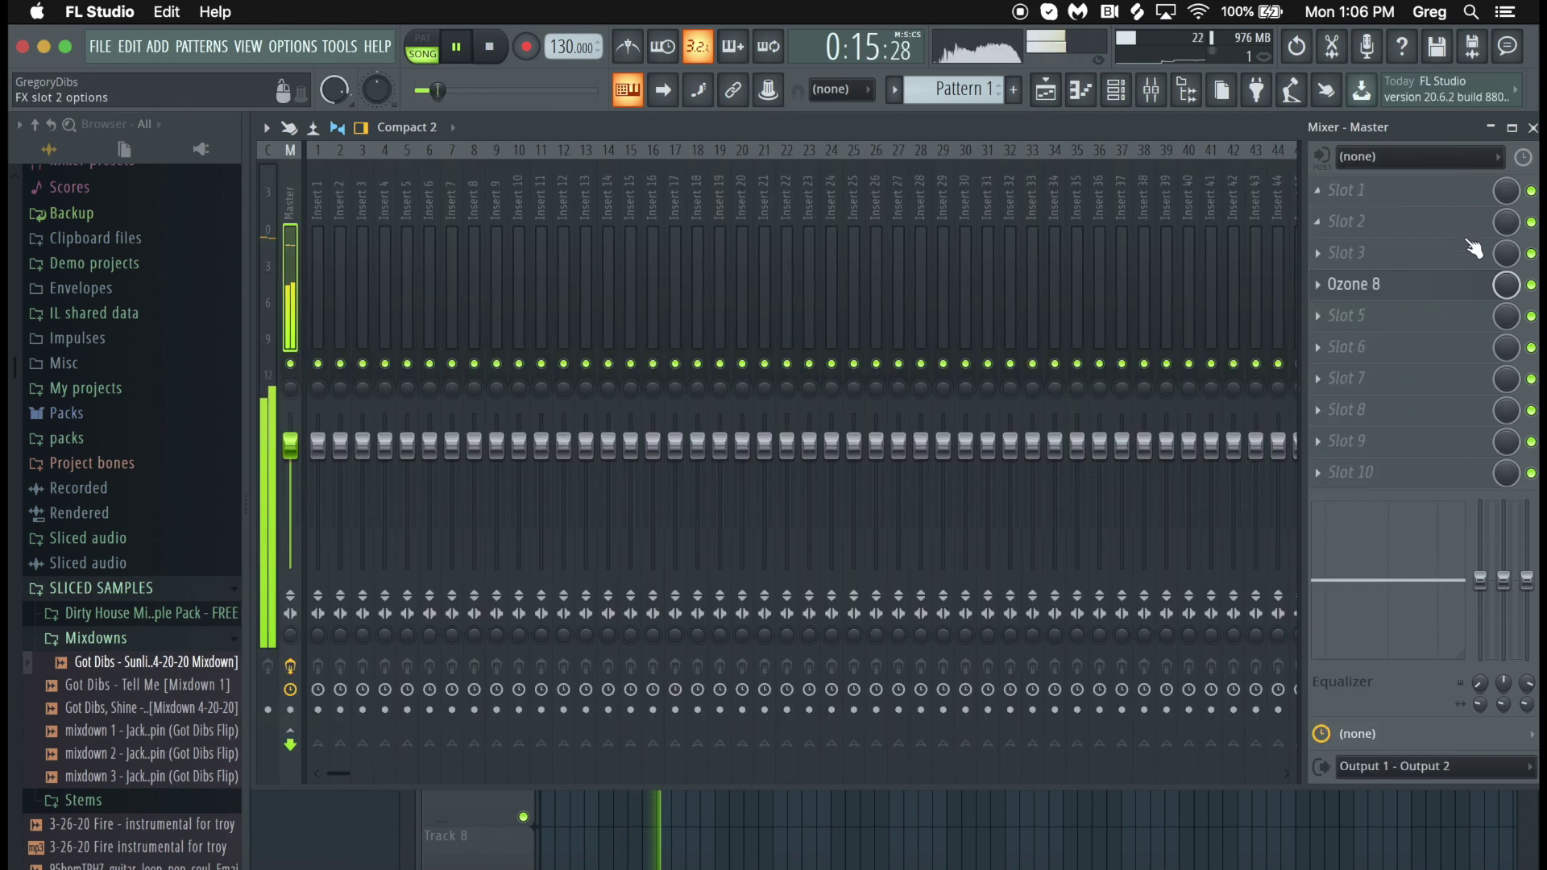
- Close Ozone 8, restart playback from the beginning, and reopen Ozone on the master
left_click(1431, 166)
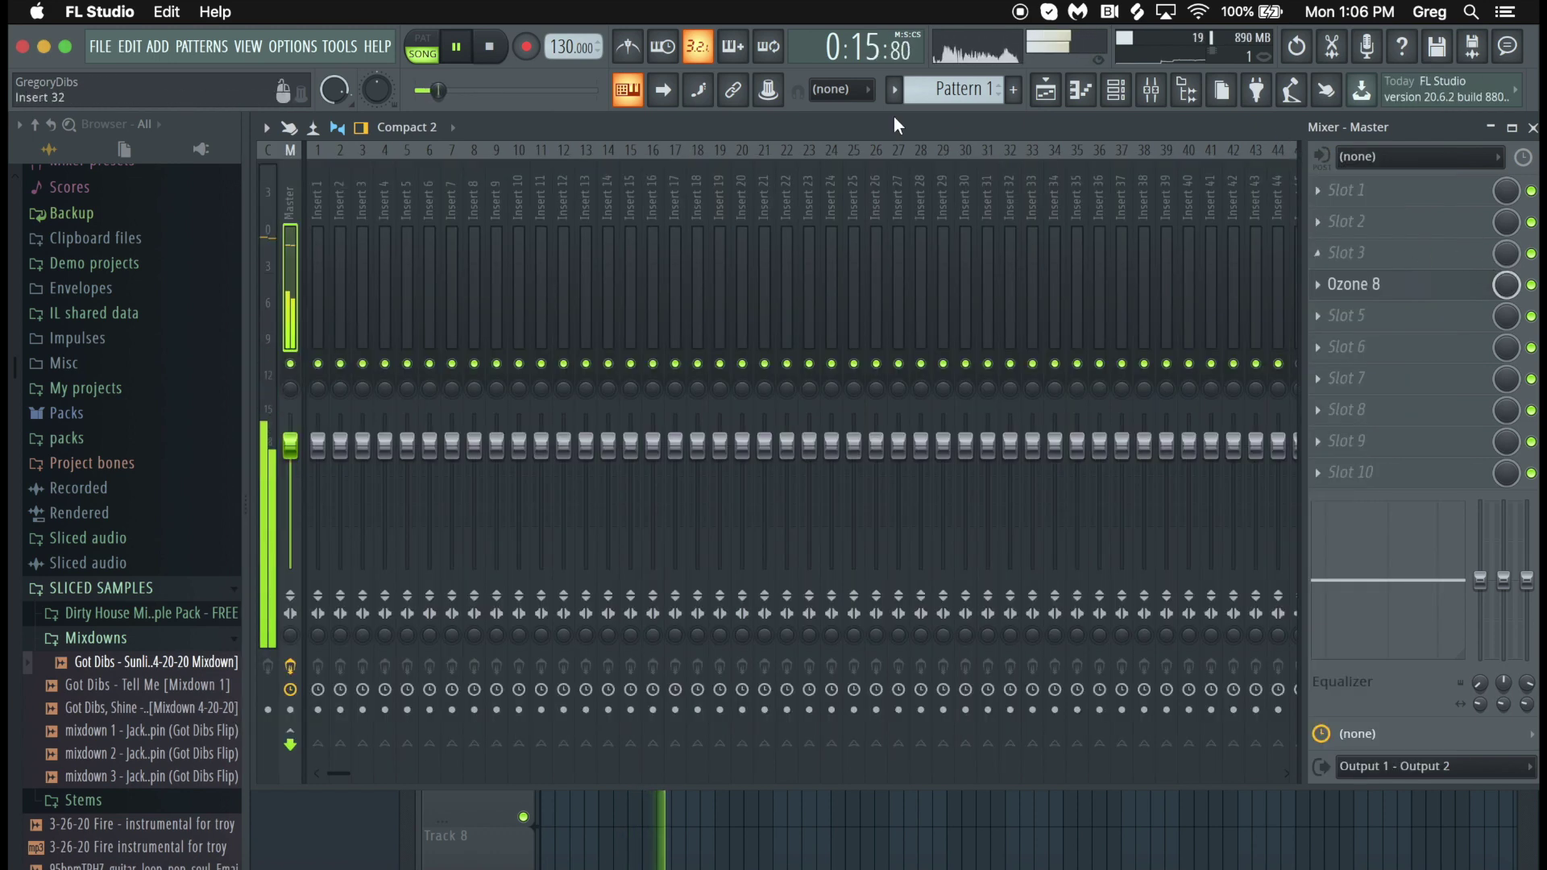
left_click(489, 49)
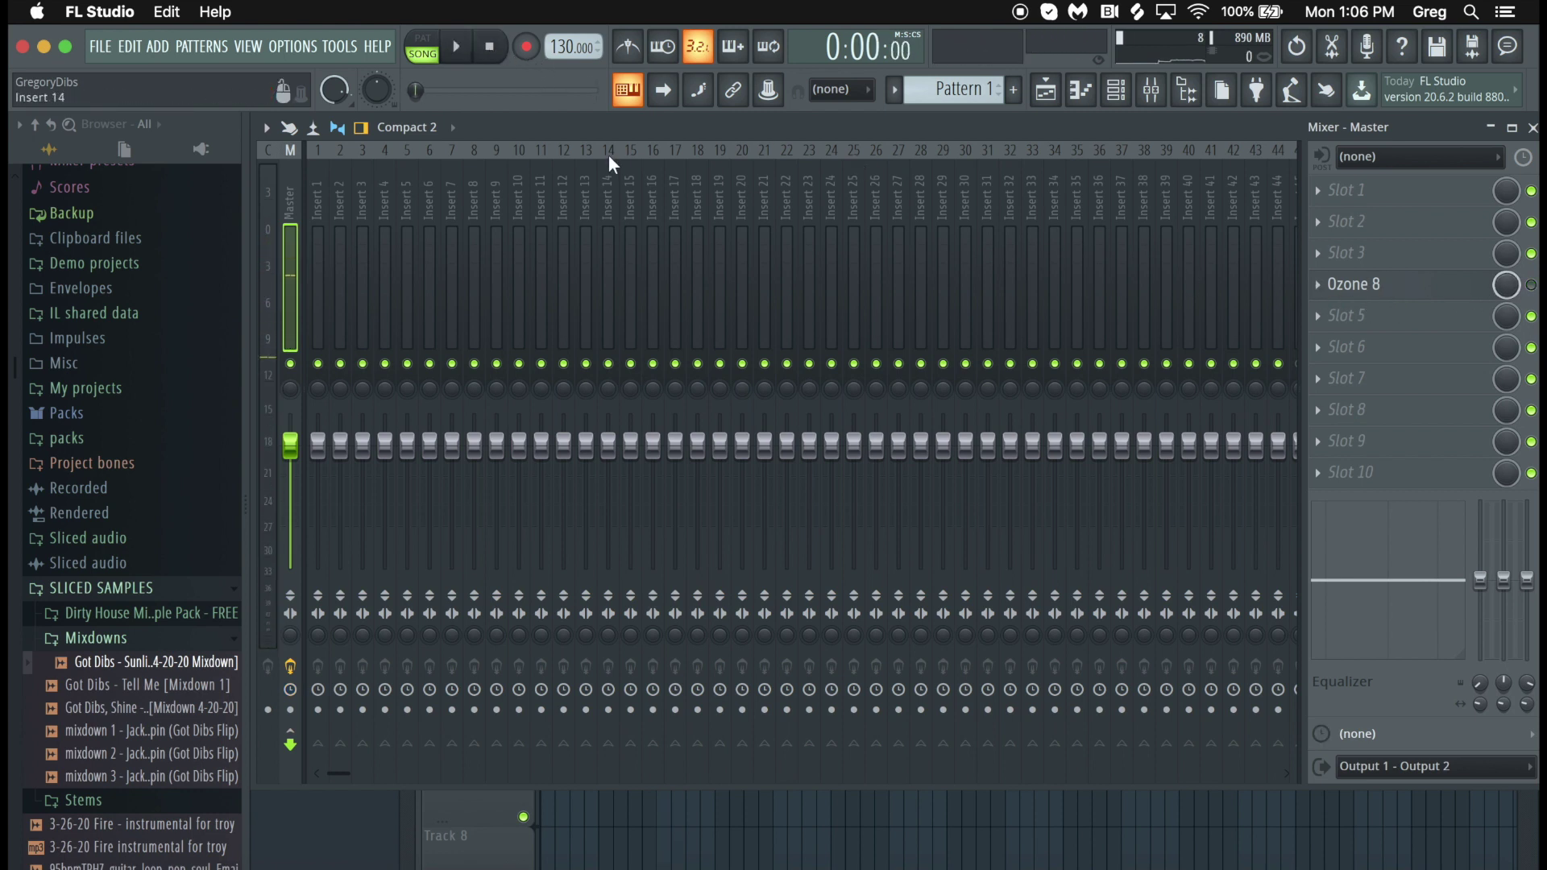
left_click(458, 52)
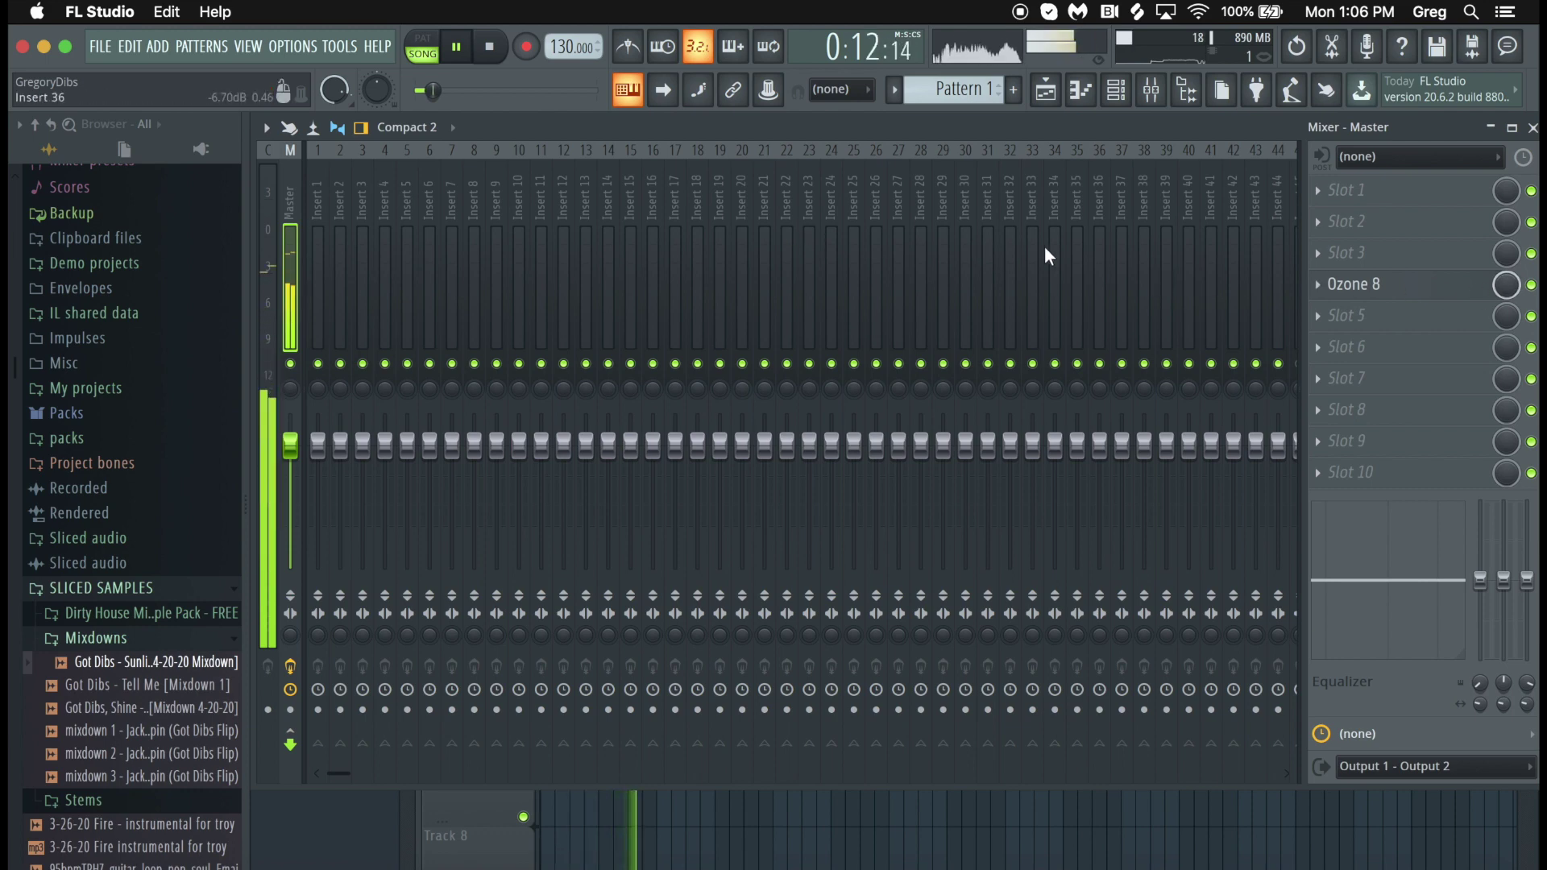
left_click(1360, 286)
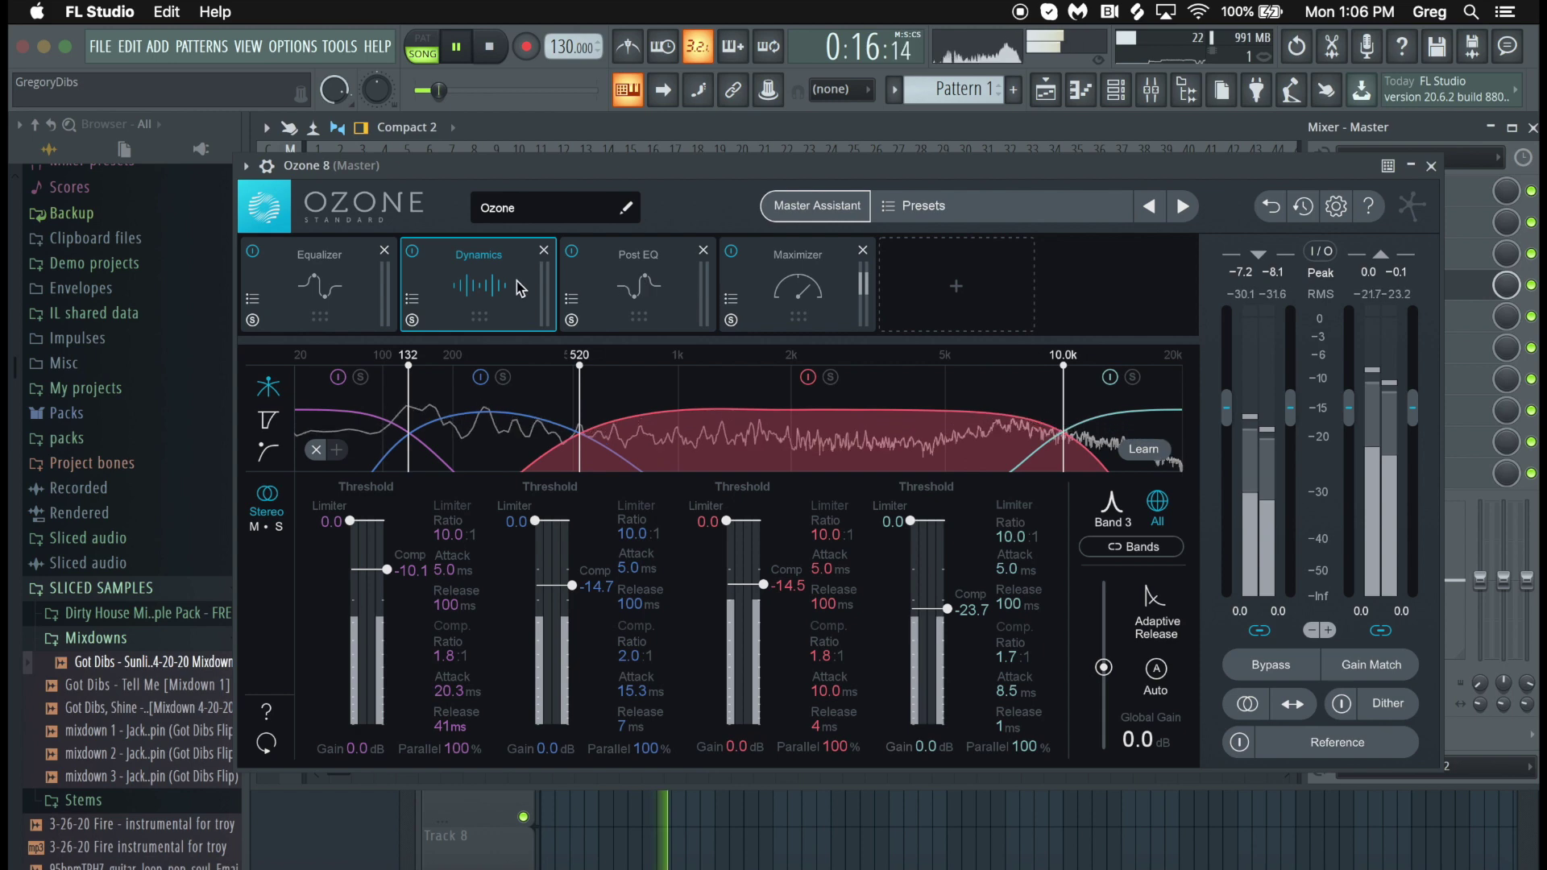
- Load the Enhance Low End preset into Ozone's Dynamics module
left_click(413, 302)
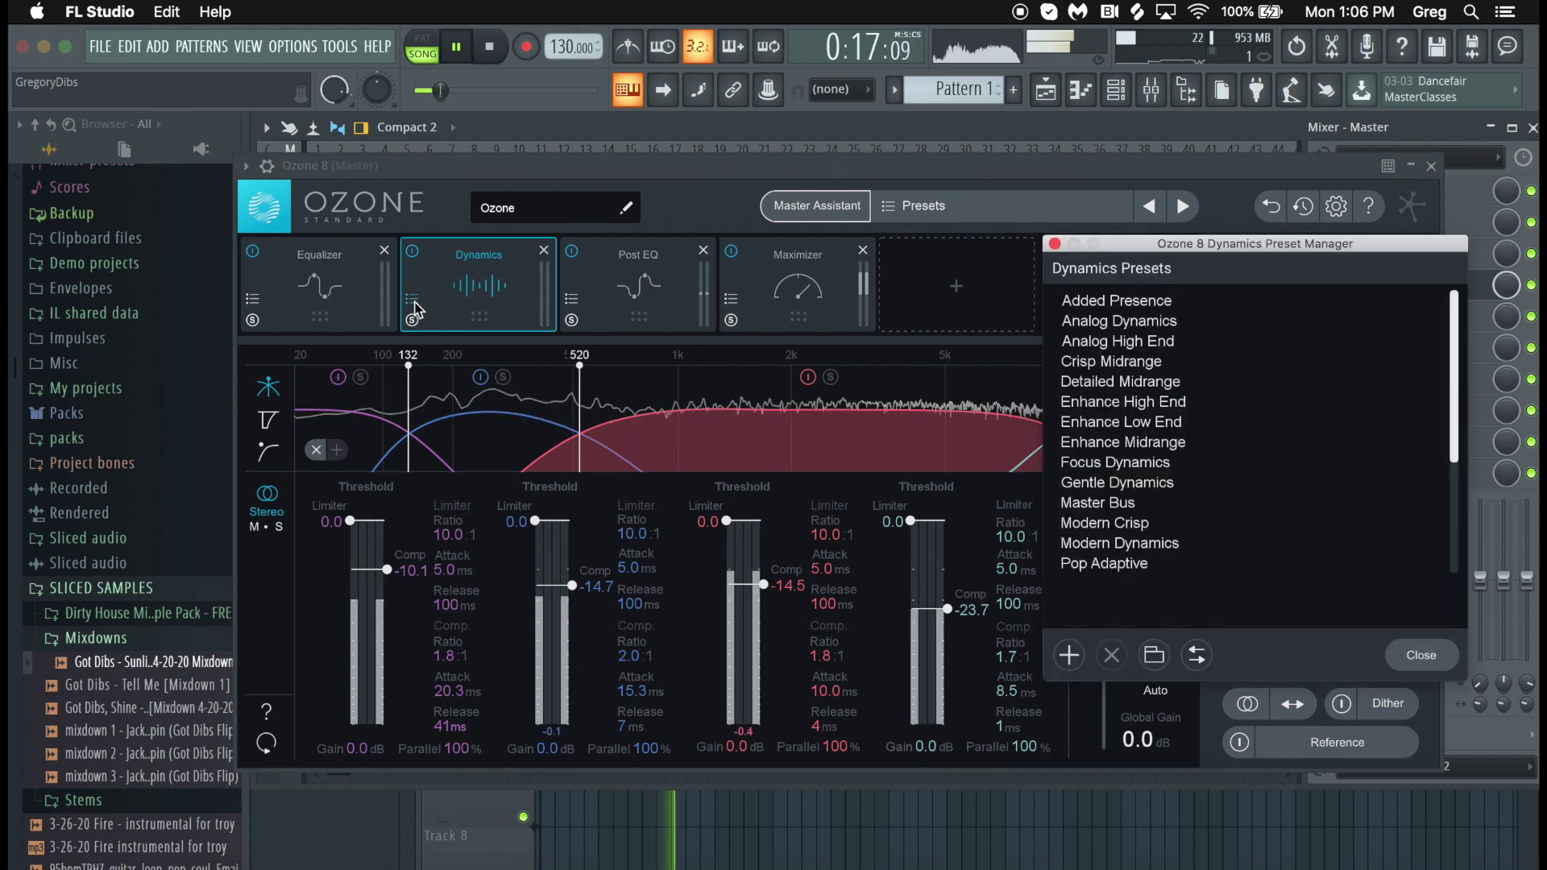
left_click(1152, 426)
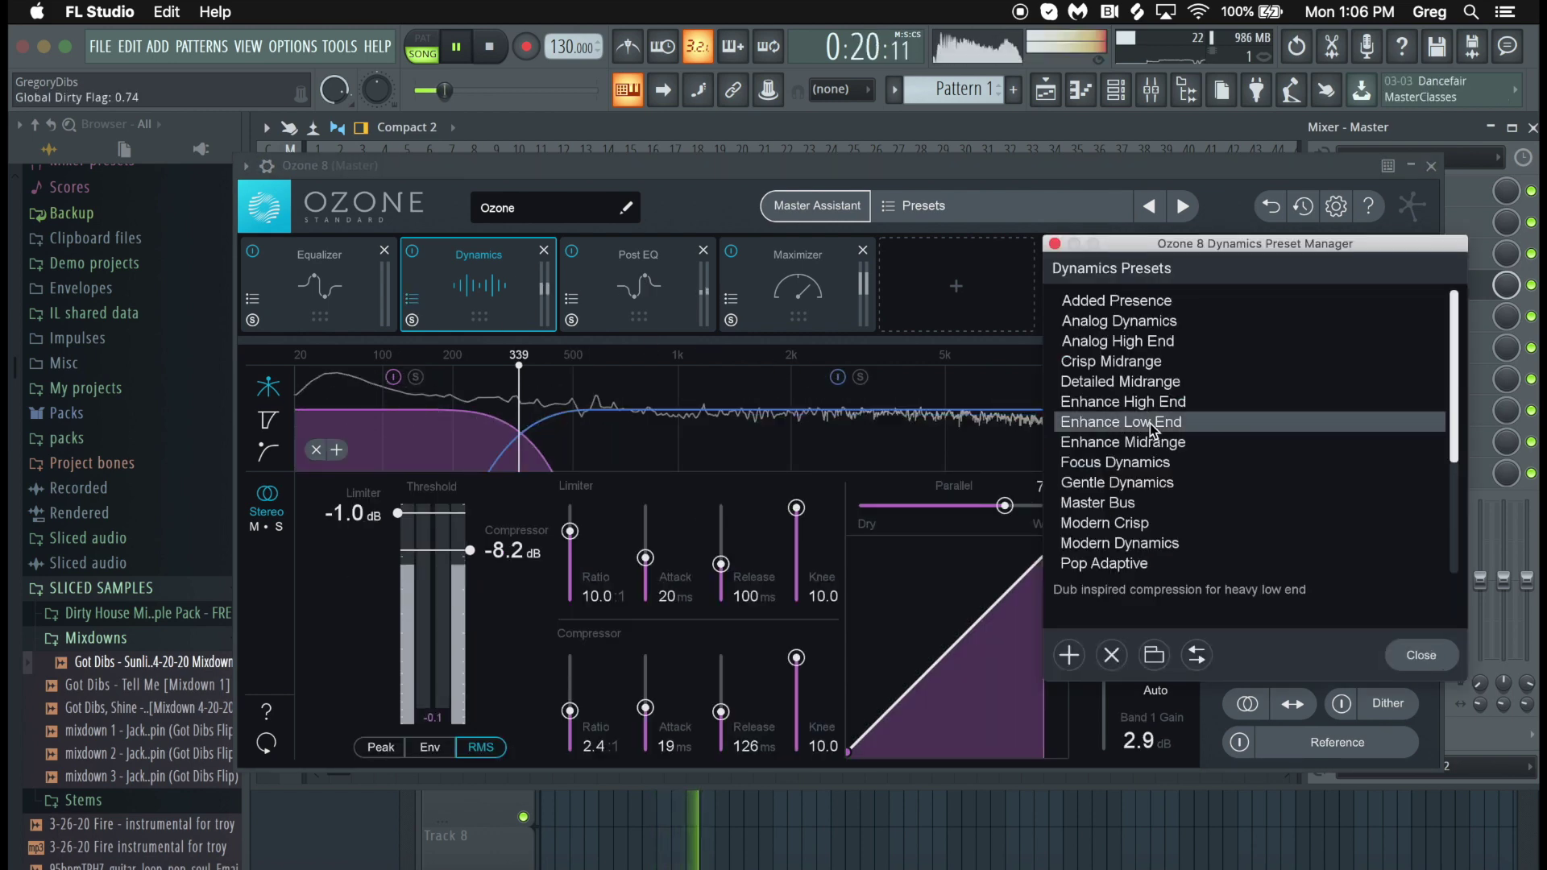
left_click(1054, 243)
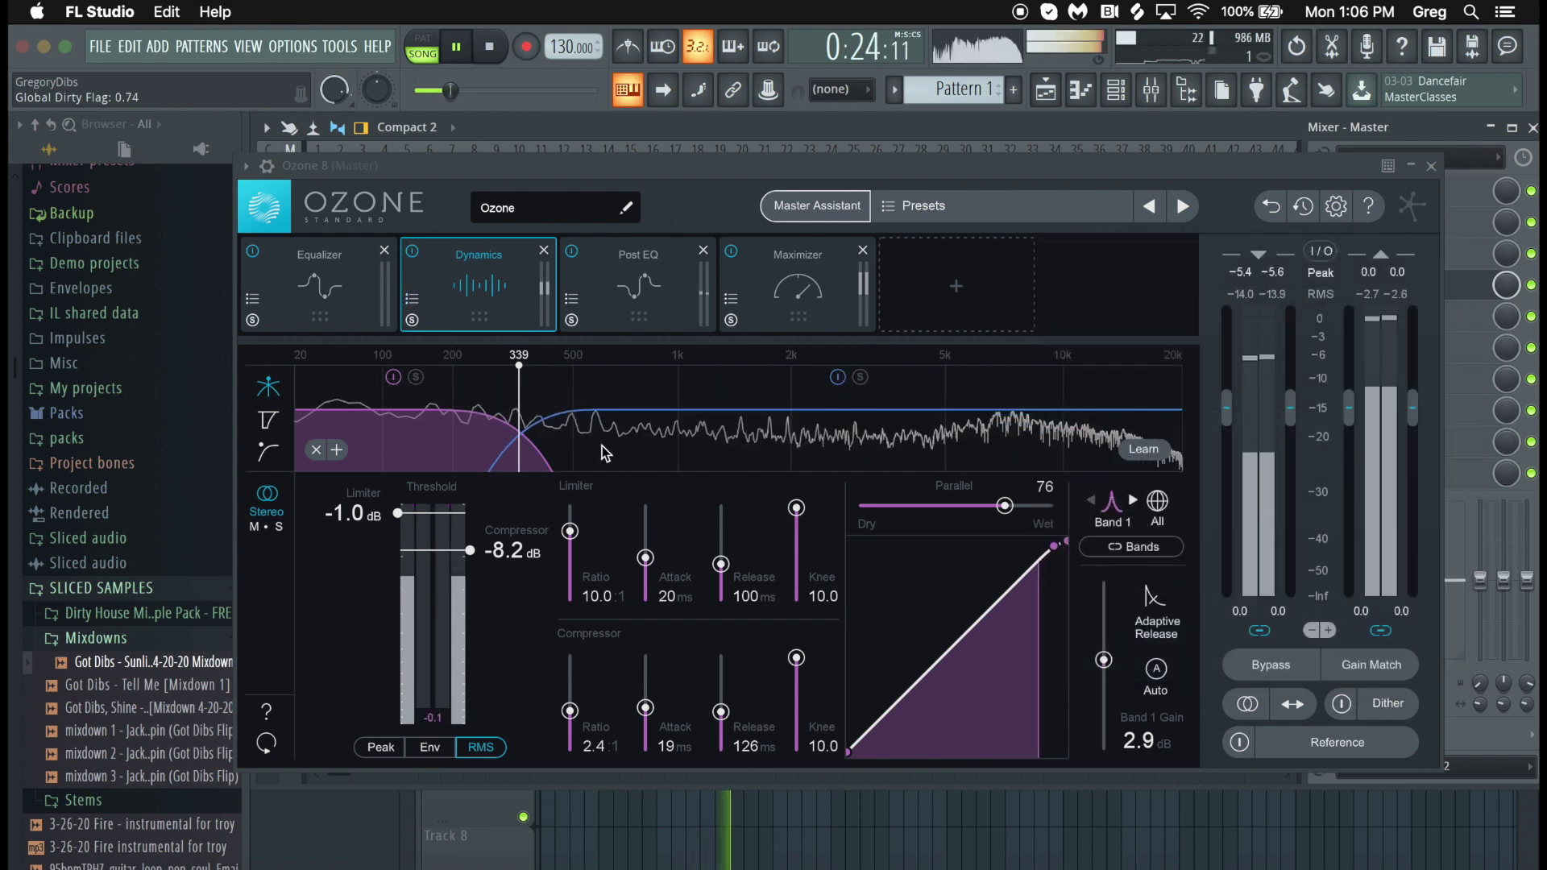
left_click(366, 271)
- Load the Clear Bass Equalizer preset, then lower the Maximizer threshold to -8.4 dB
left_click(253, 301)
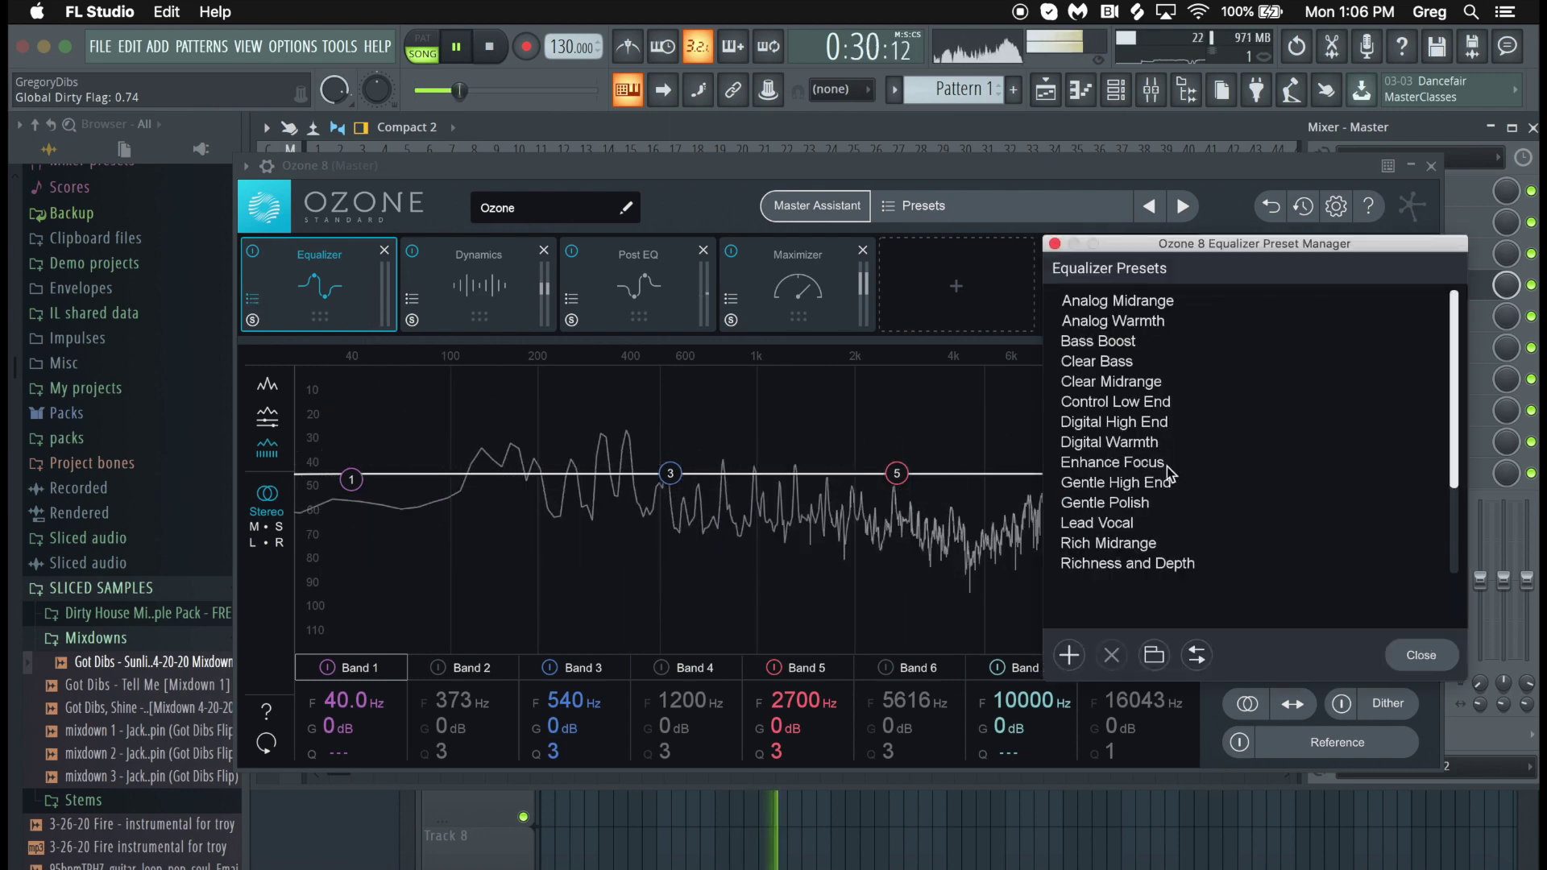
left_click(1136, 366)
left_click(1426, 652)
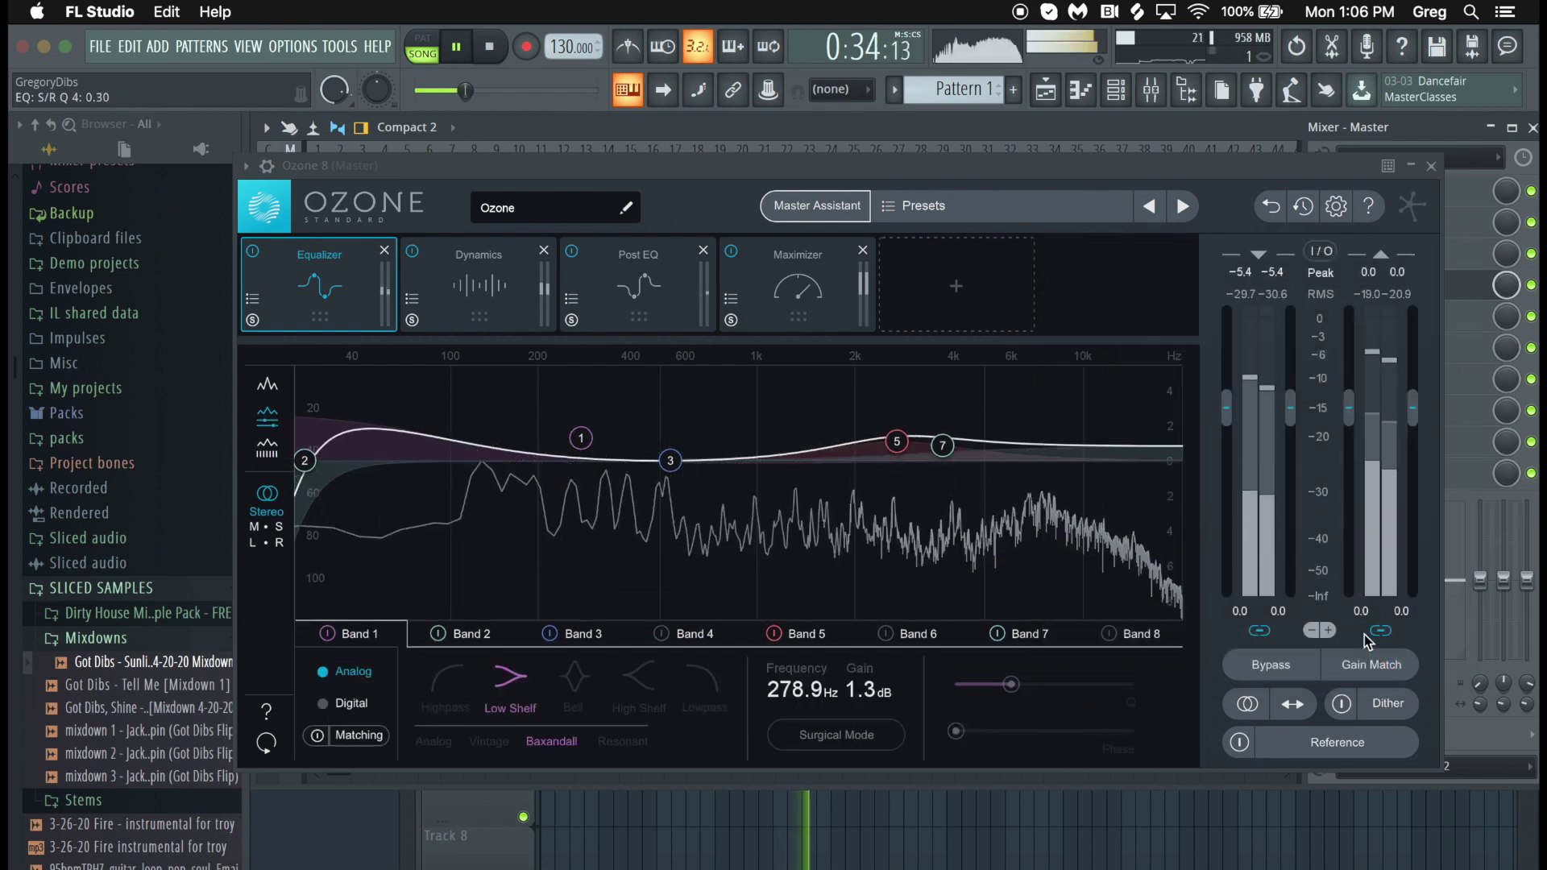
left_click(778, 294)
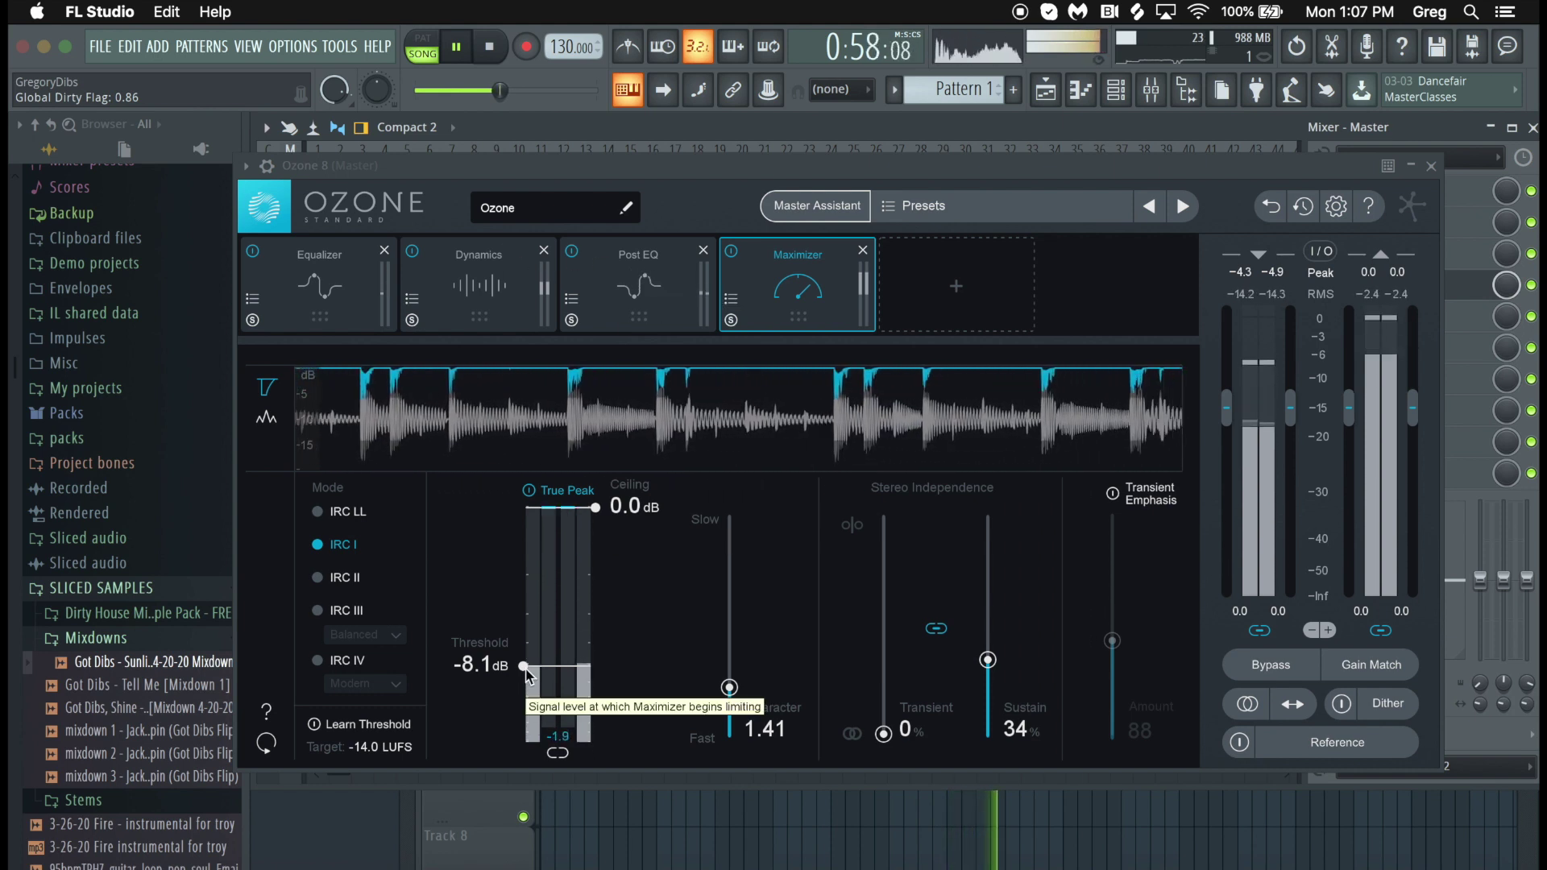
scroll(526, 670, "up", 2)
- Settle the Maximizer threshold at -8.3 dB, then check Post EQ, Dynamics band 2 and Equalizer
scroll(525, 672, "down", 2)
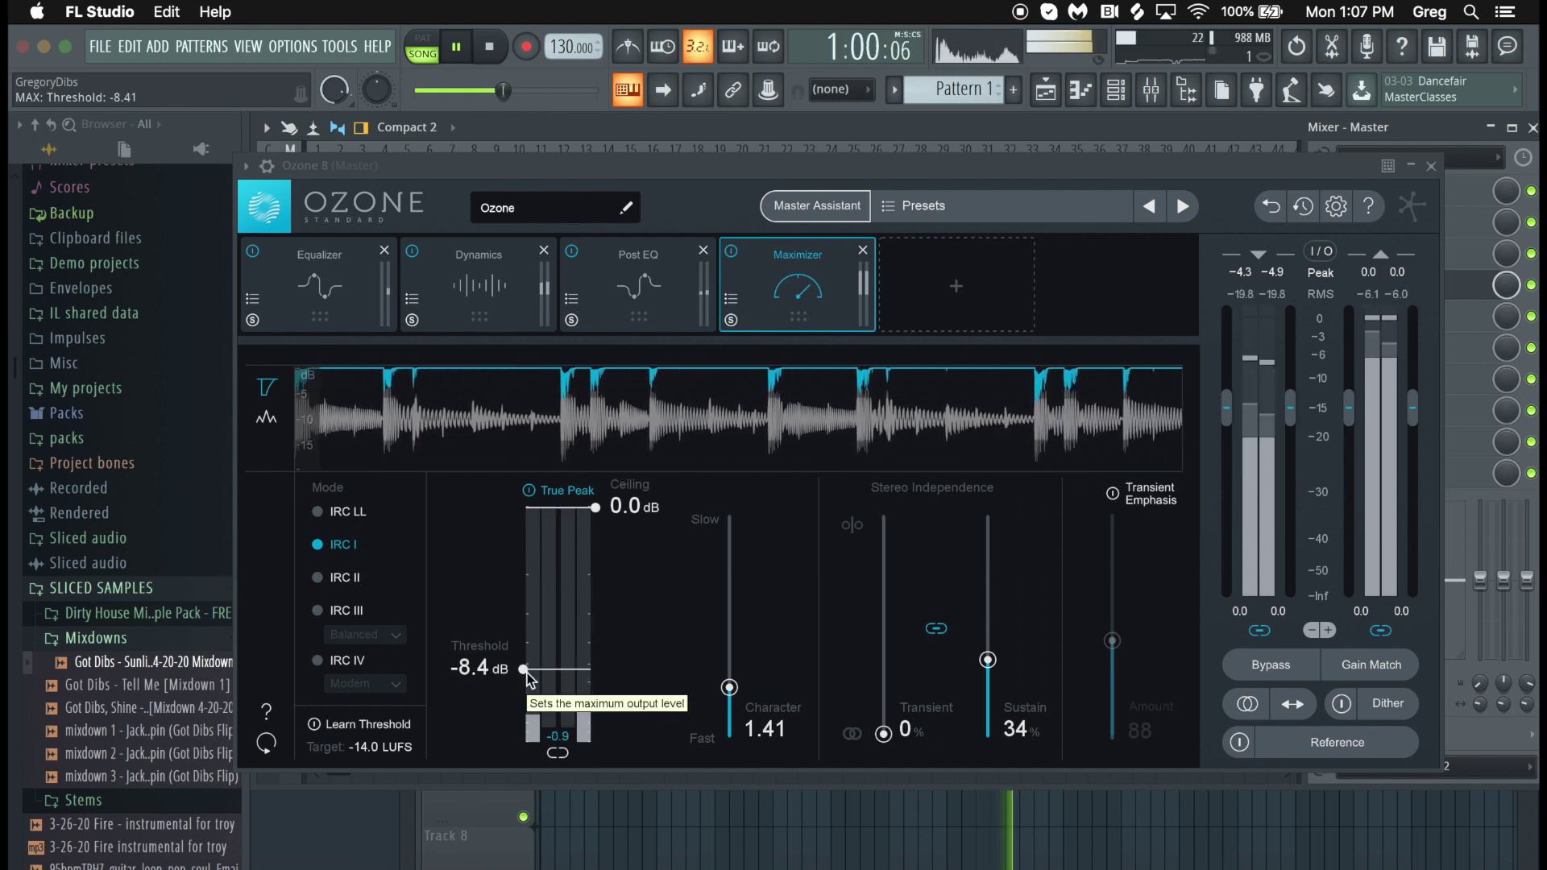
scroll(525, 672, "up", 1)
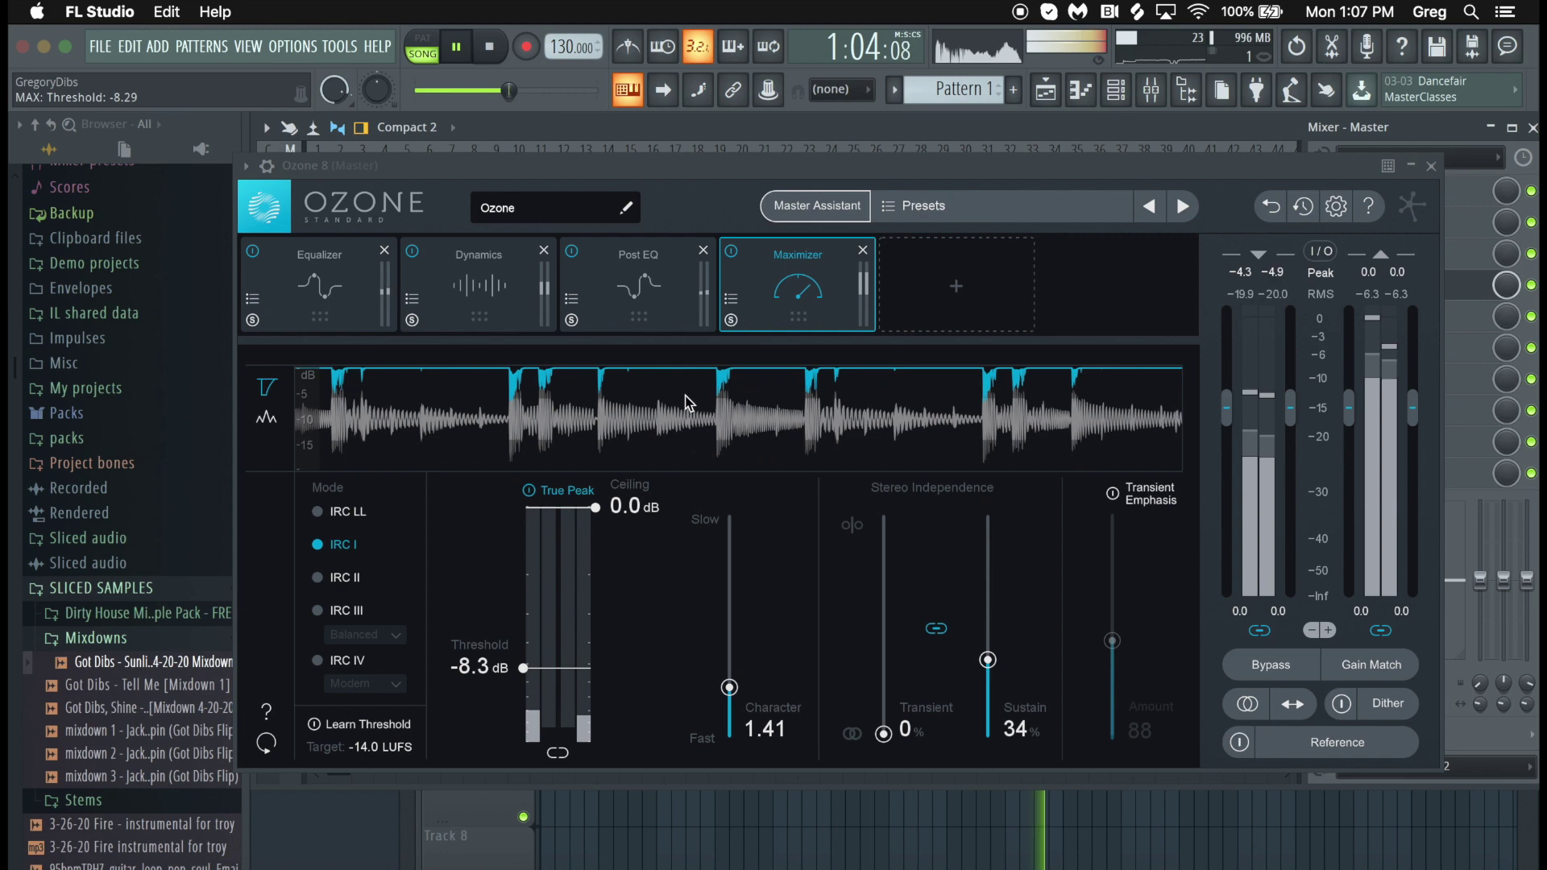
left_click(679, 297)
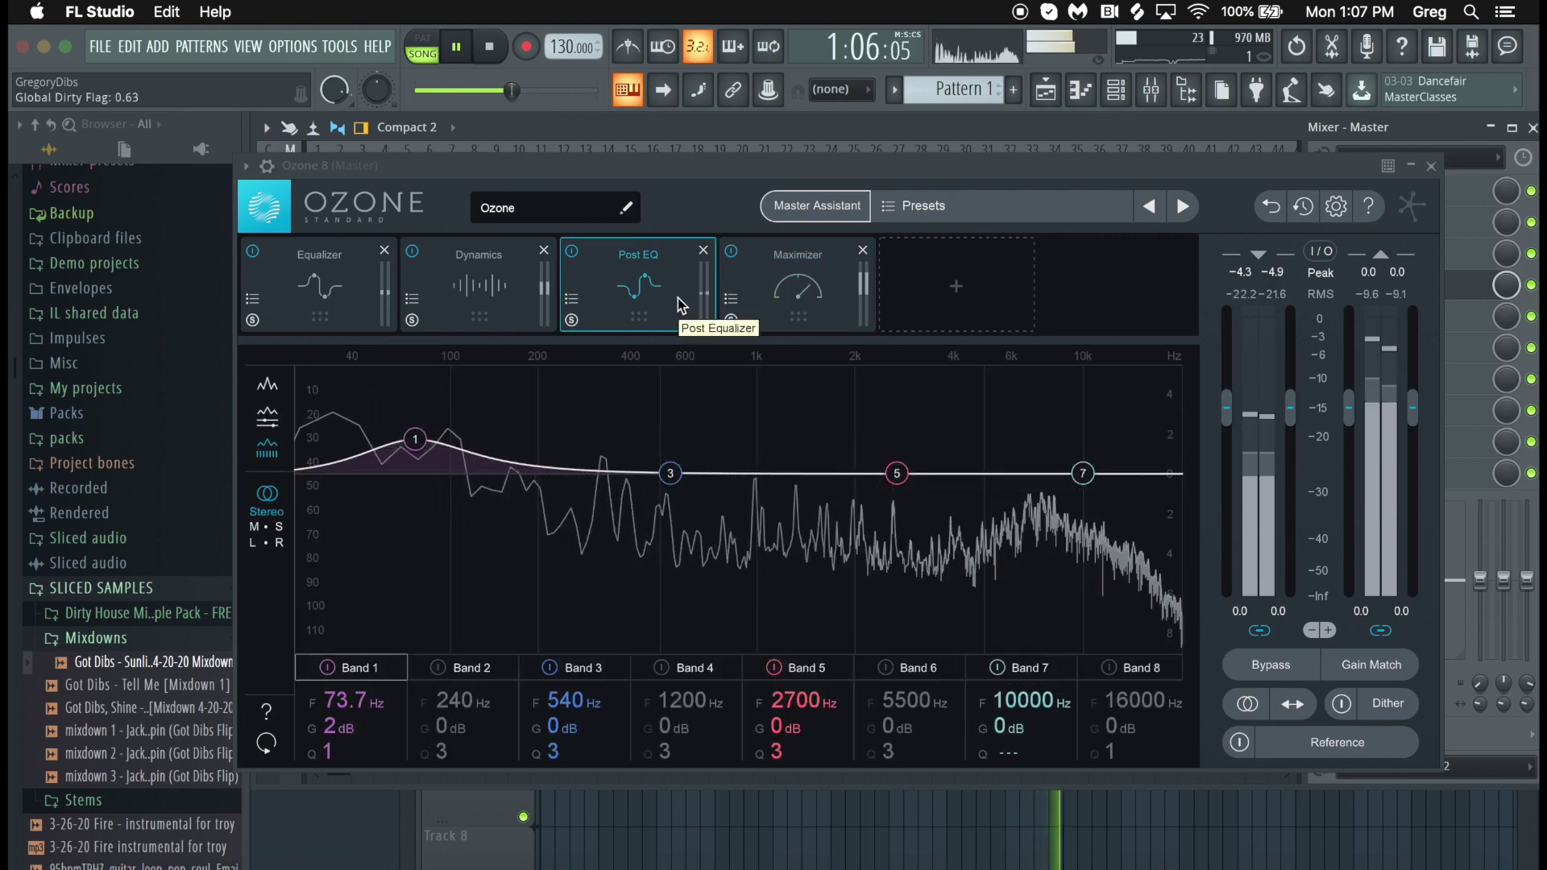
left_click(529, 298)
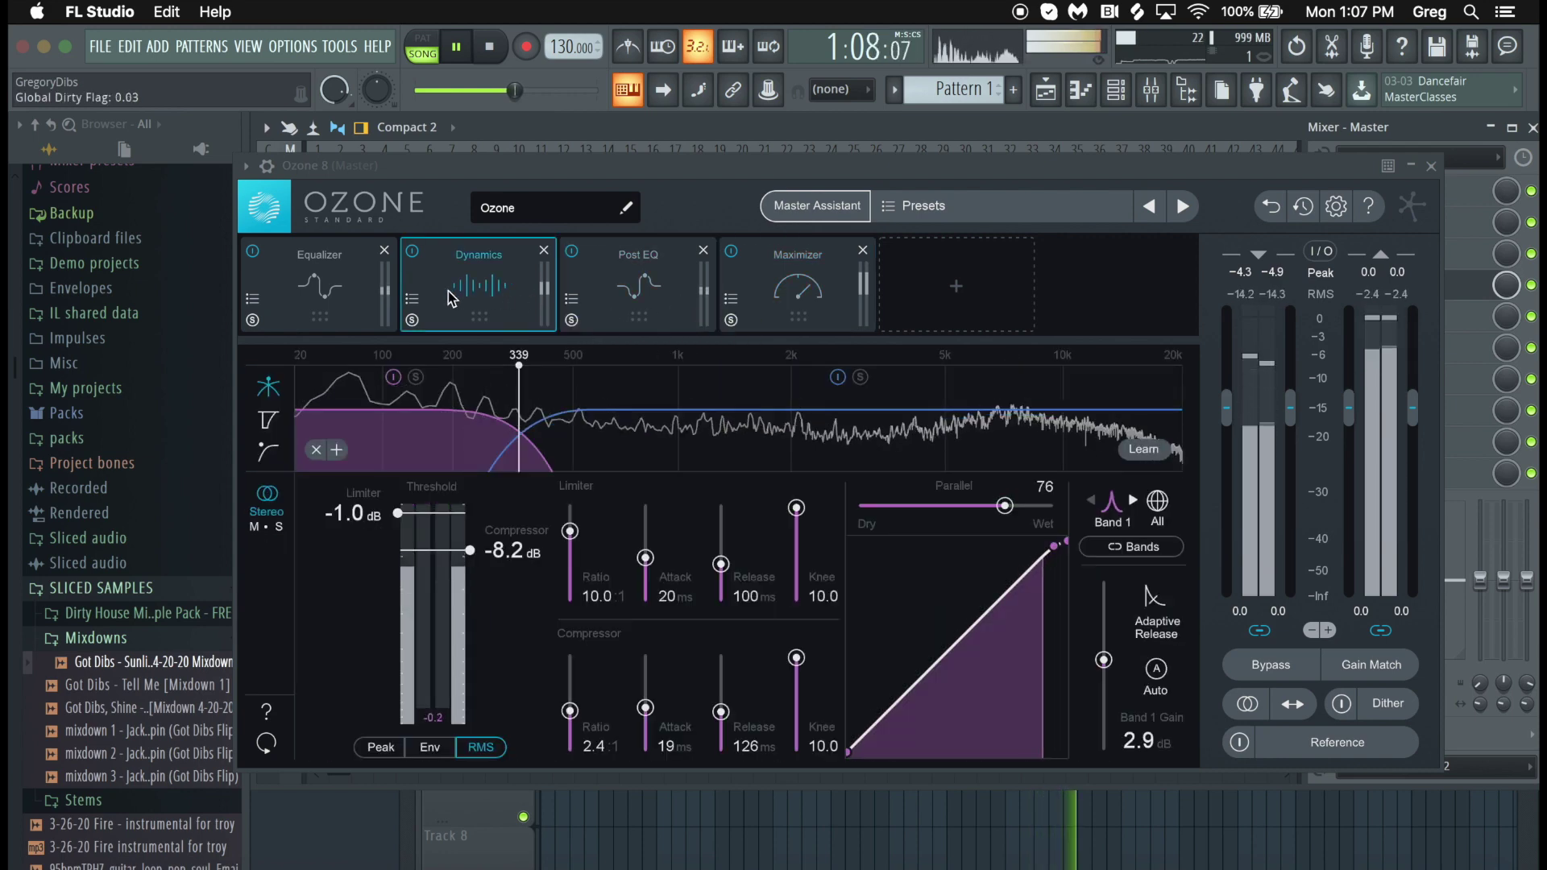
left_click(555, 402)
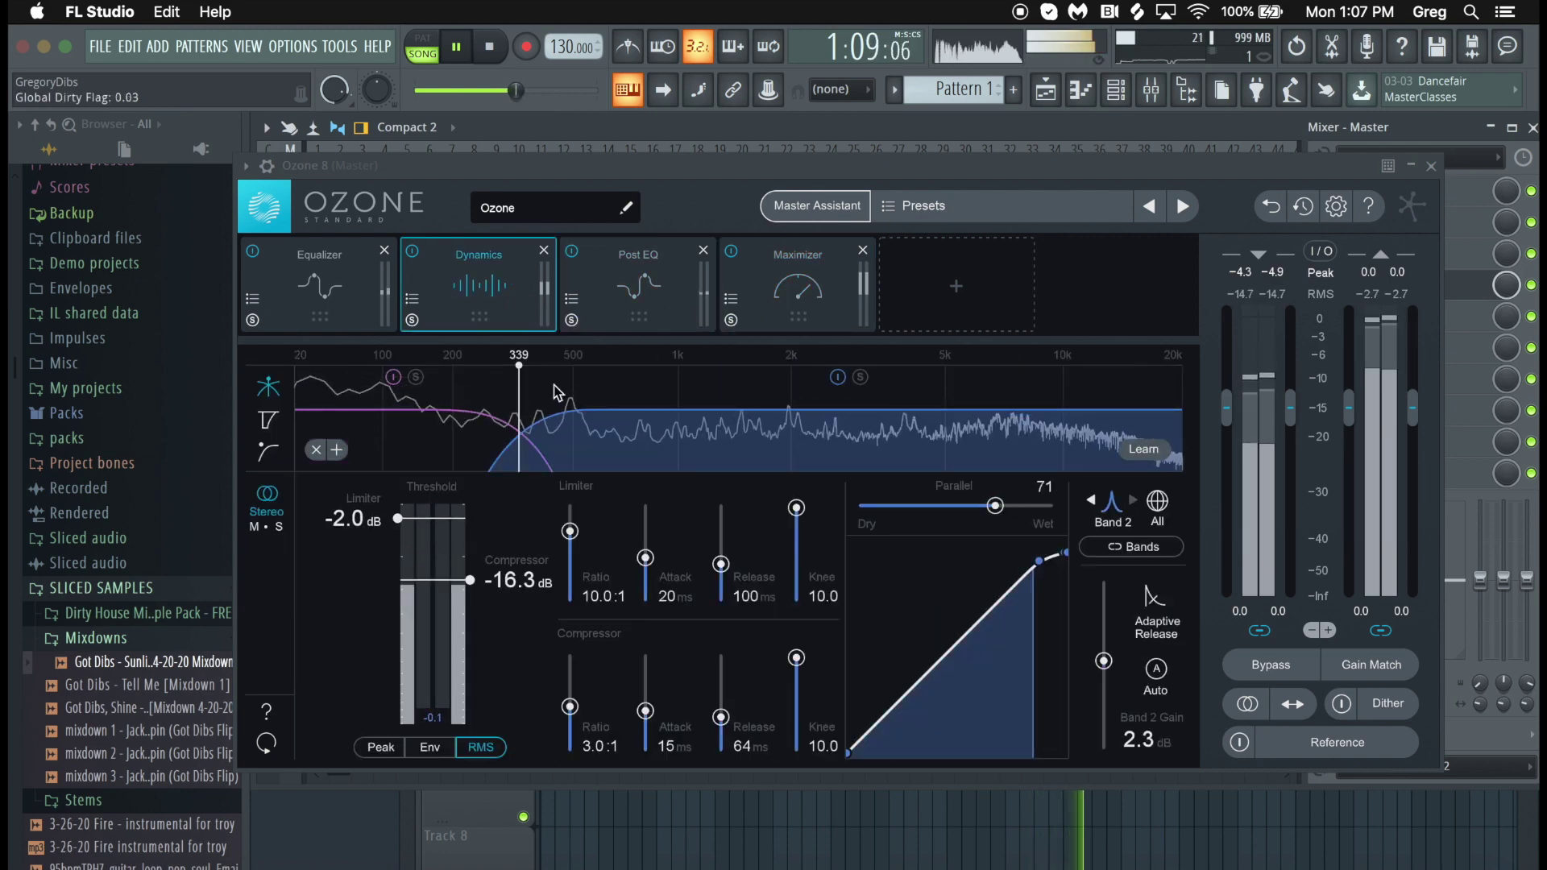
left_click(372, 316)
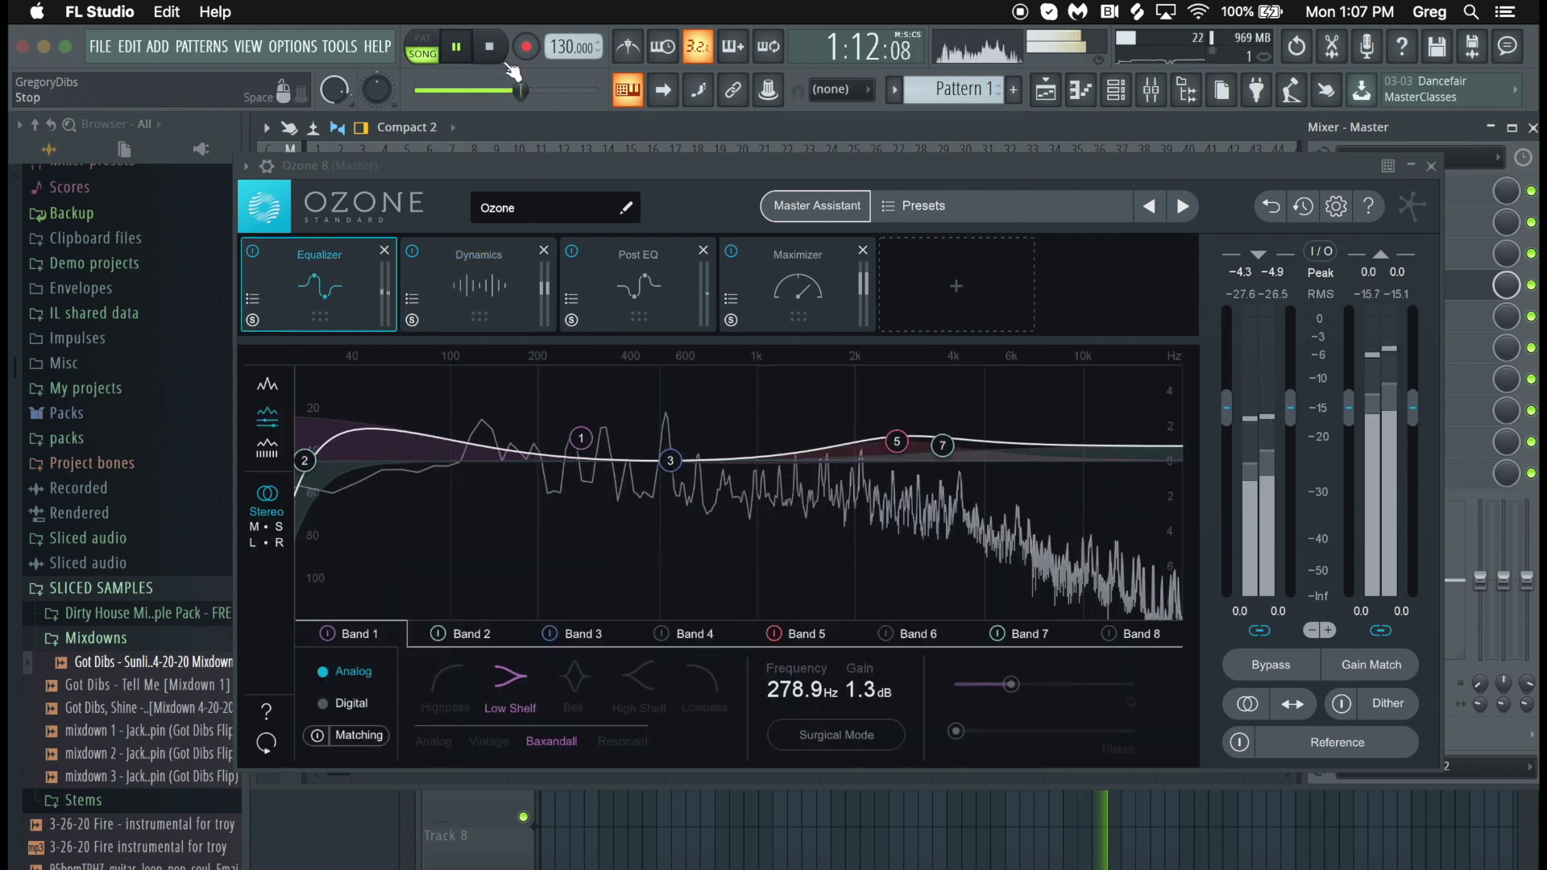
- Close the Ozone window and bring the Playlist arrangement to the front
left_click(1083, 97)
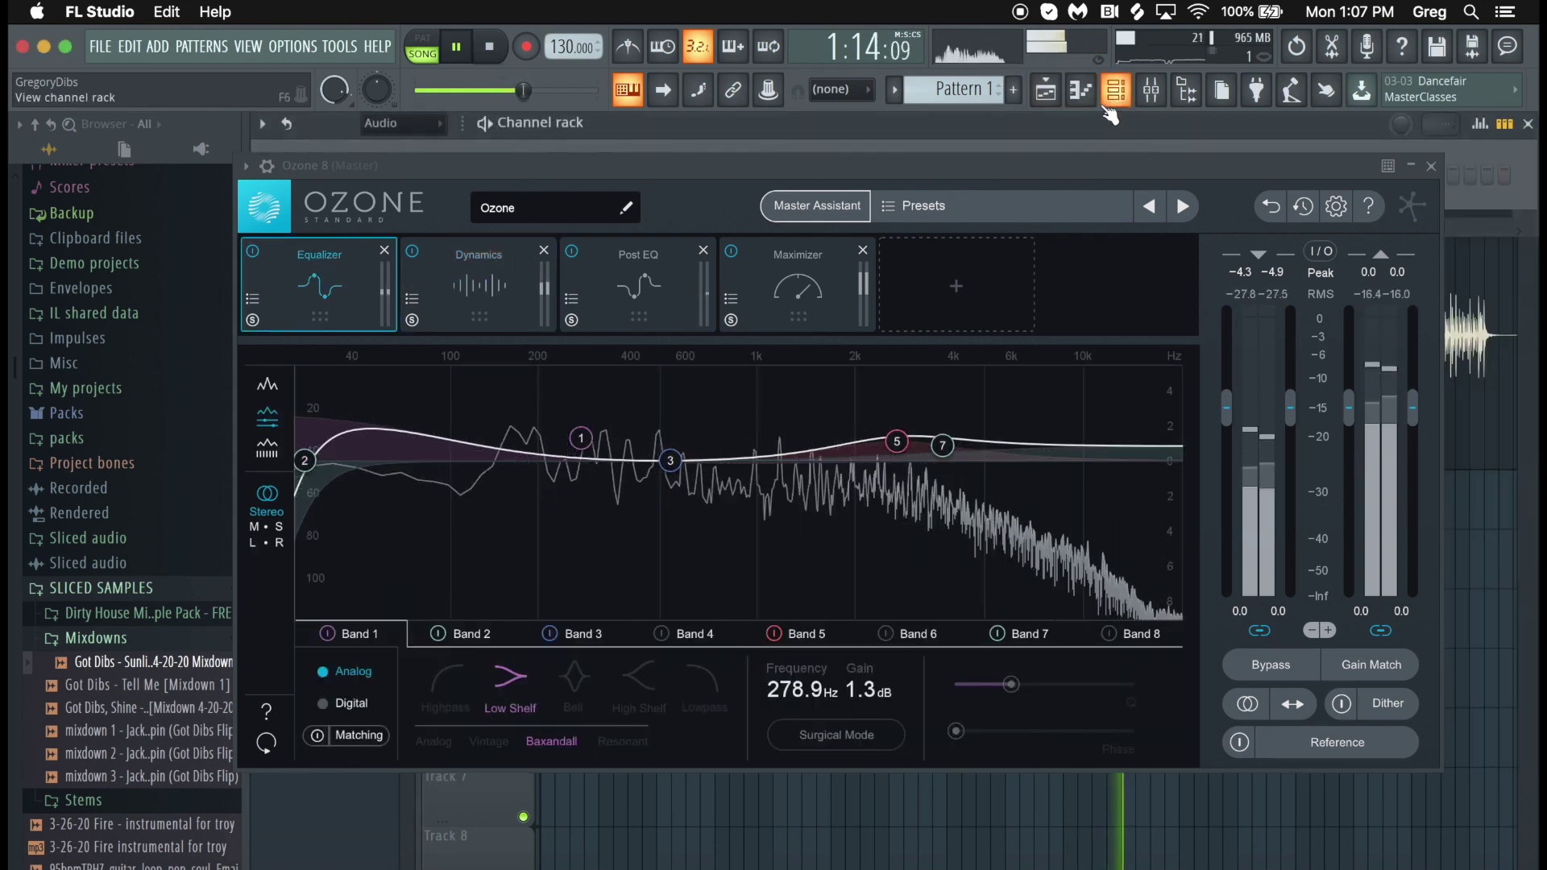
left_click(1431, 166)
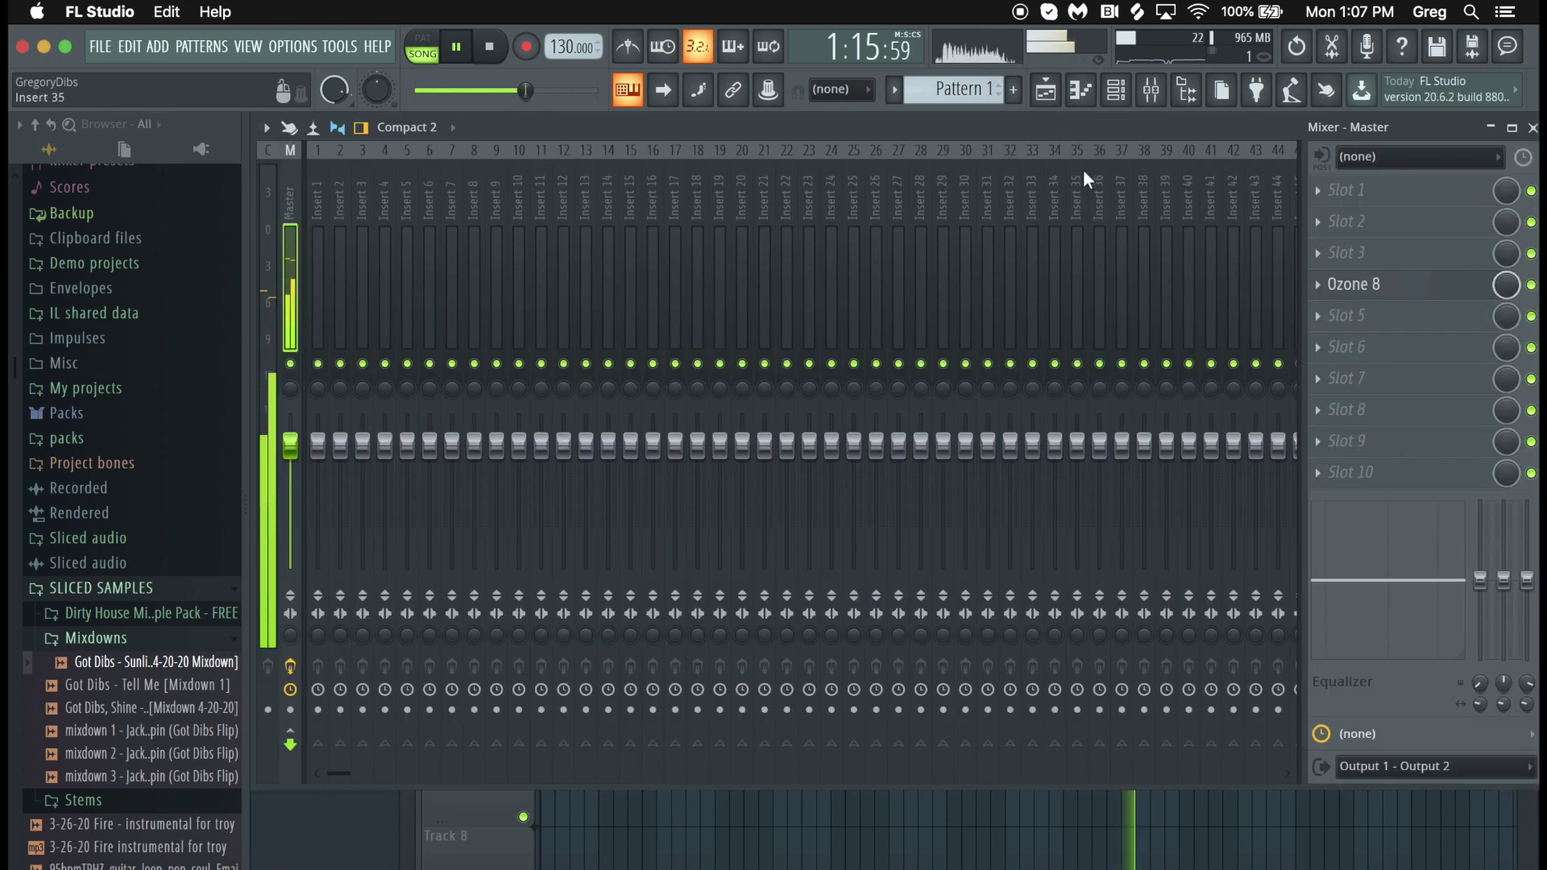
left_click(1053, 100)
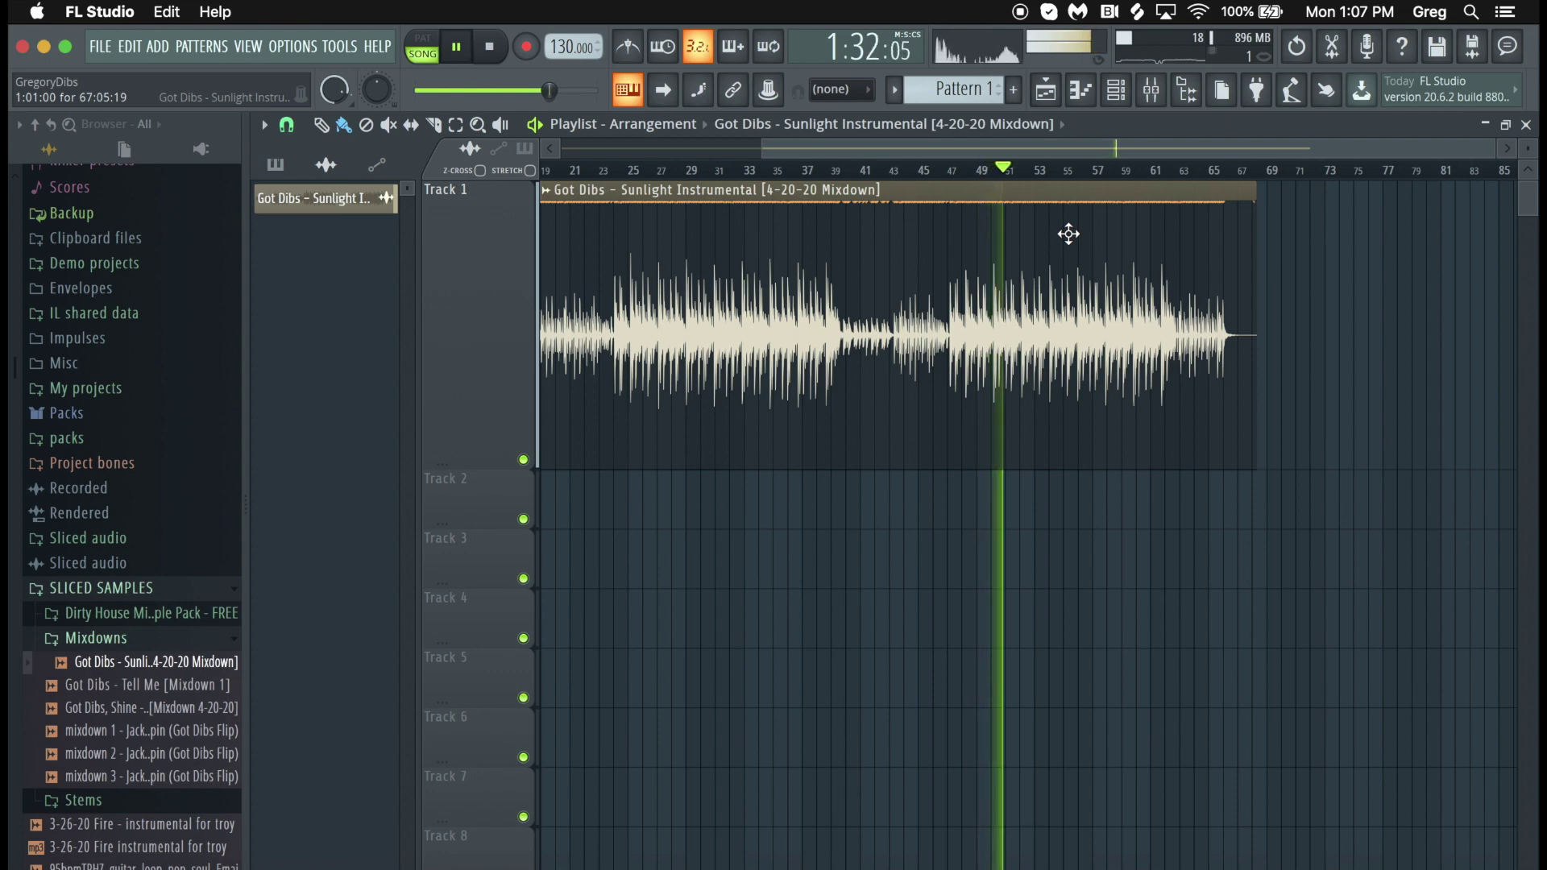
- Stop playback and reopen Ozone 8 from the Master track's slot in the Mixer
left_click(499, 52)
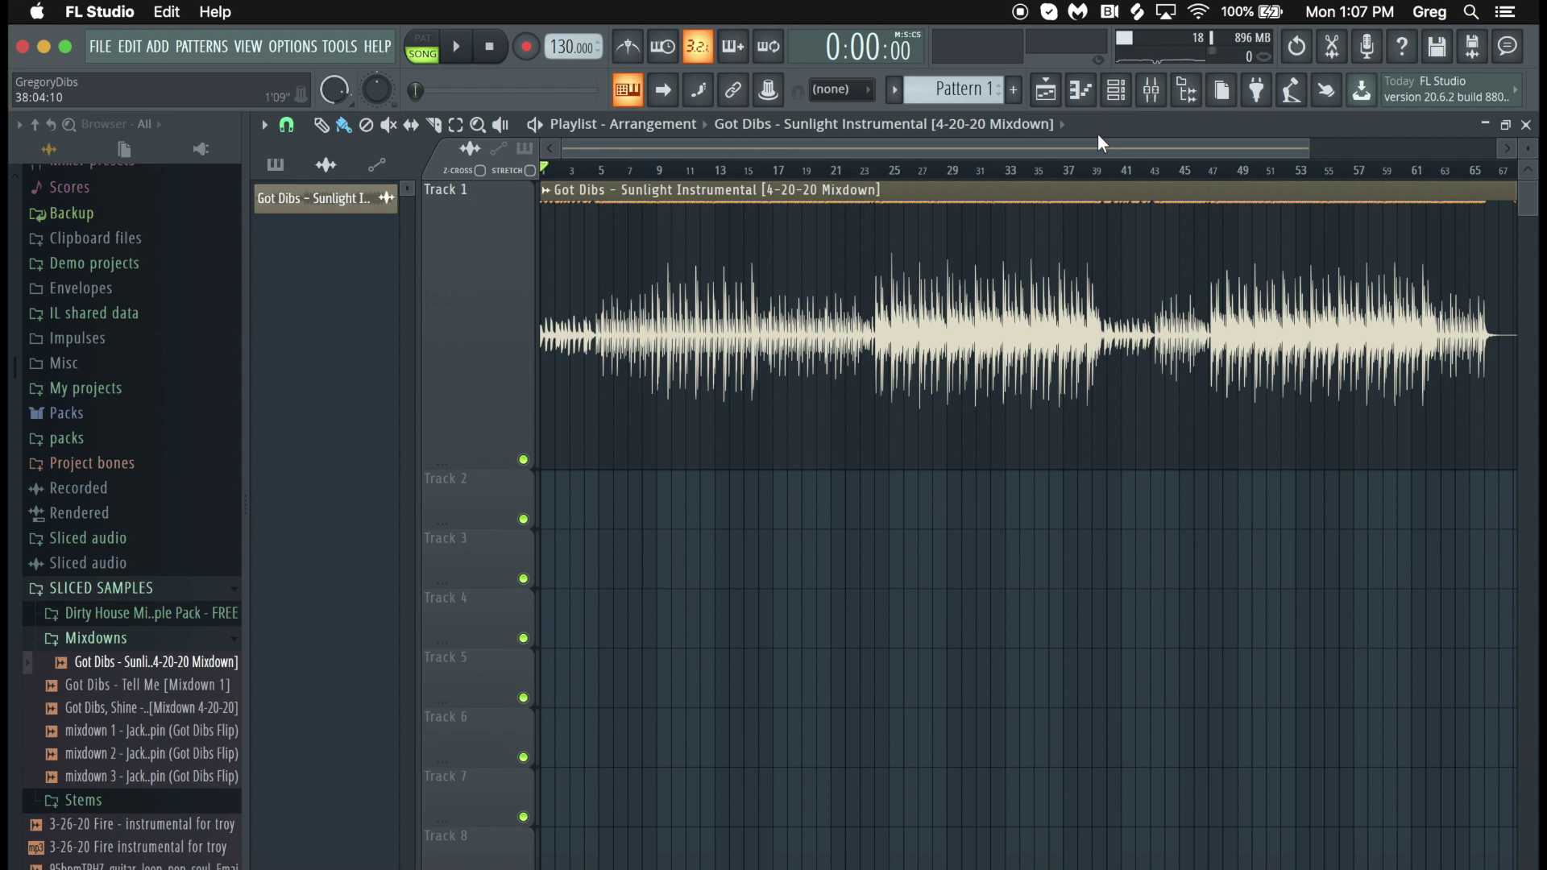
left_click(1151, 90)
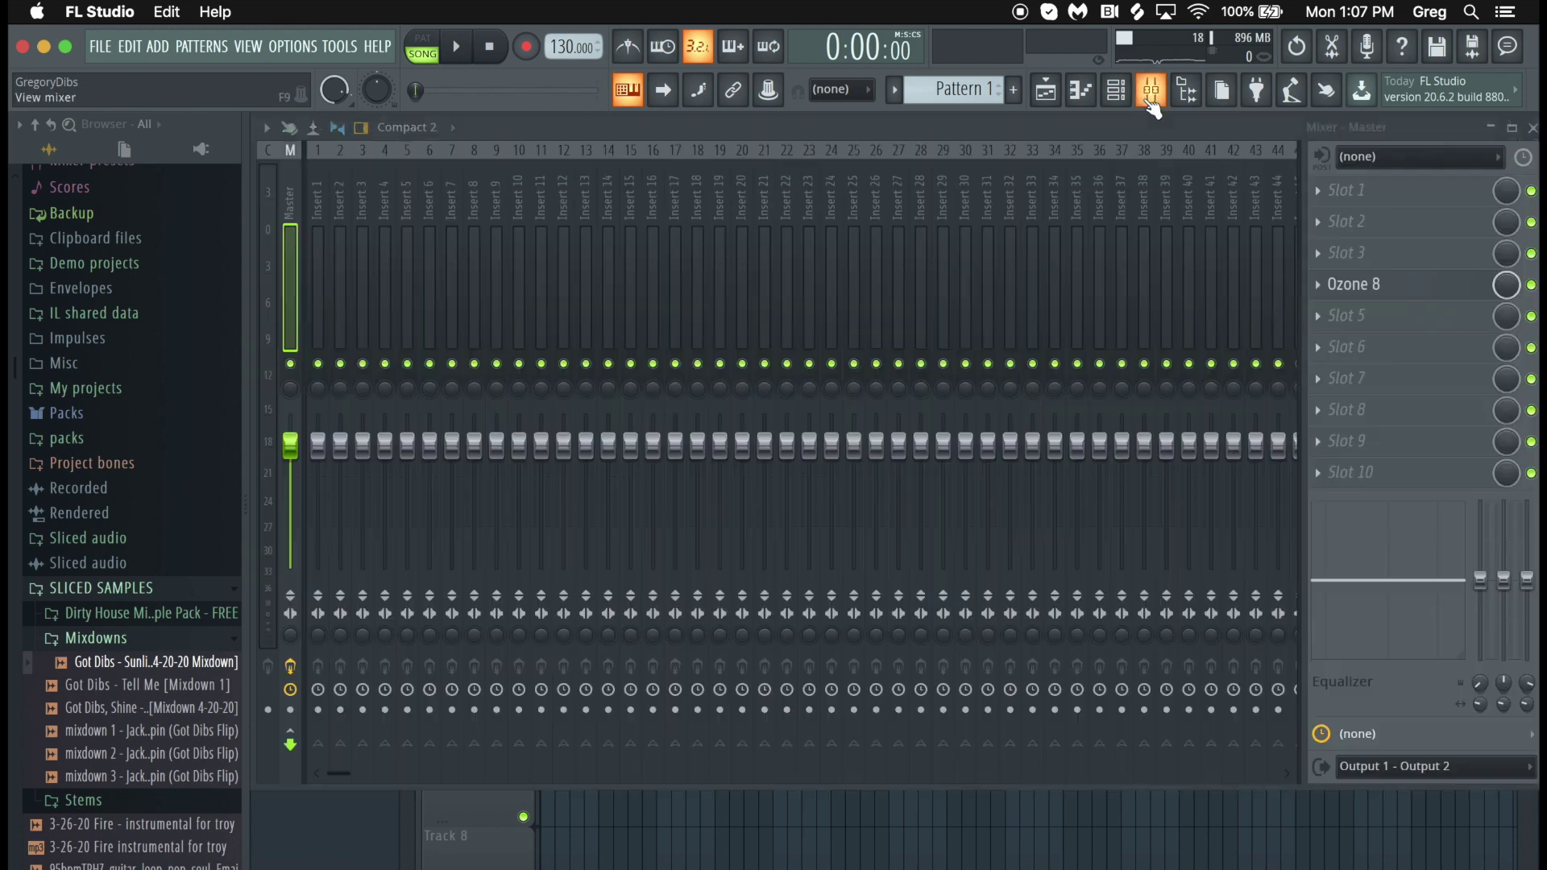
left_click(1375, 287)
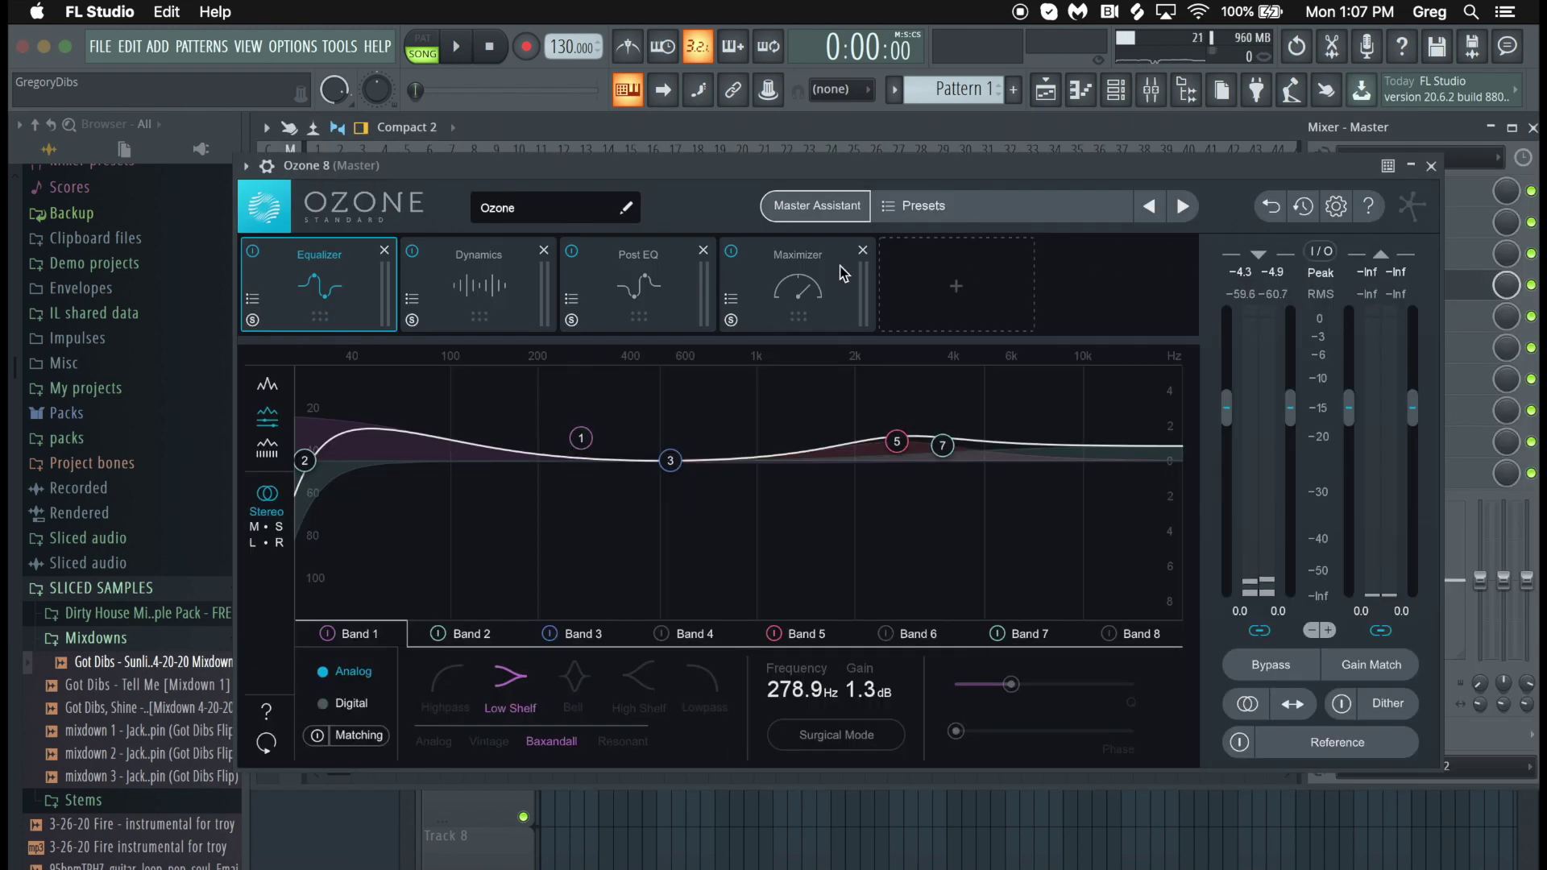
- Look through the Maximizer, Post EQ and Equalizer modules in turn
left_click(752, 271)
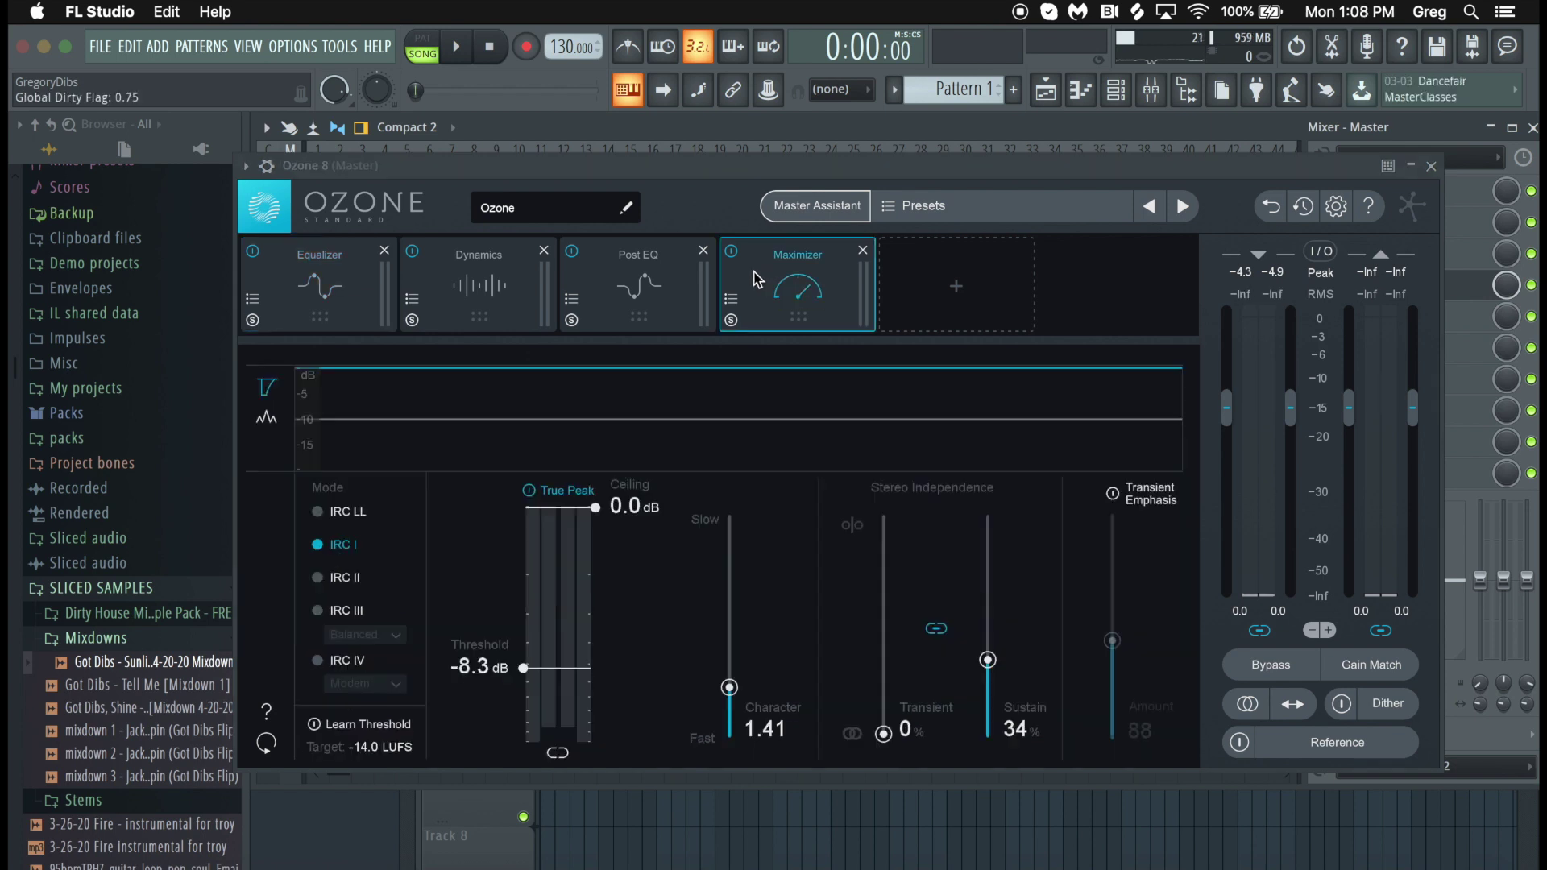
left_click(683, 267)
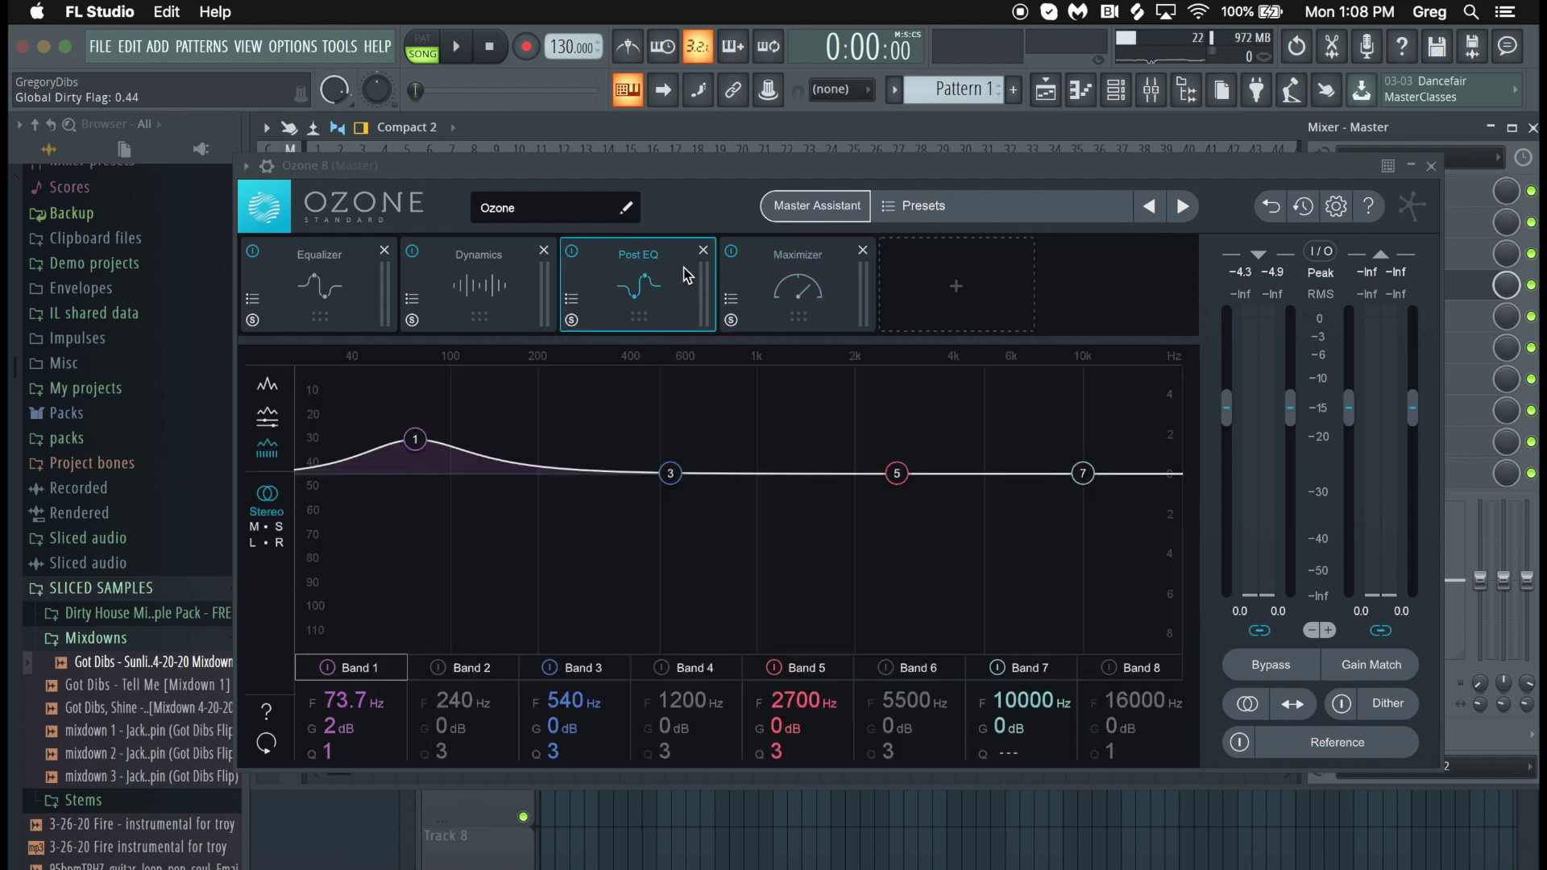
left_click(752, 265)
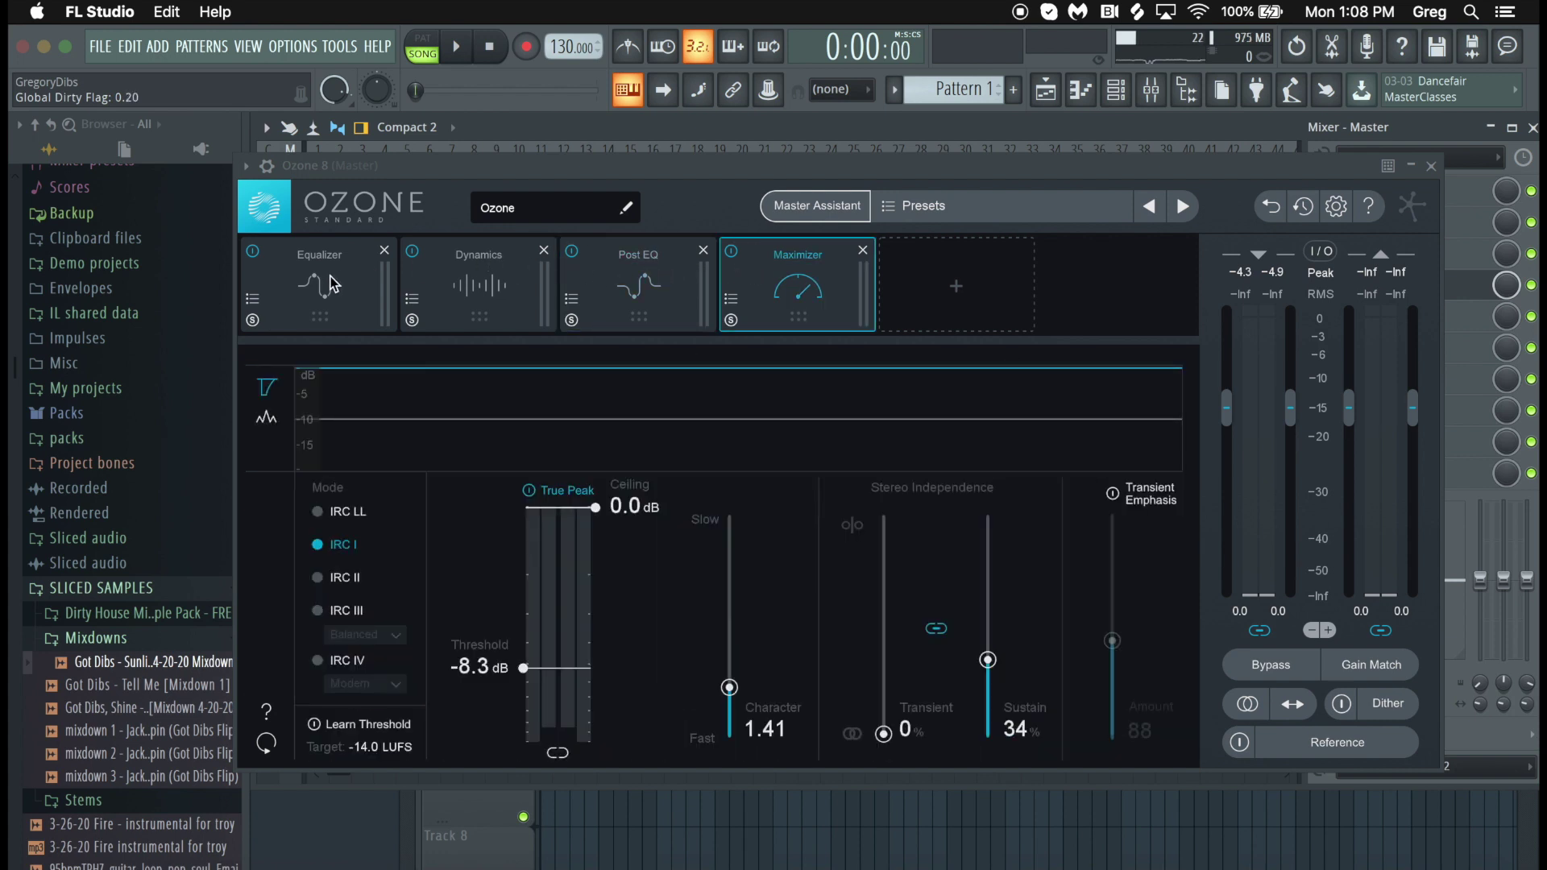
left_click(355, 282)
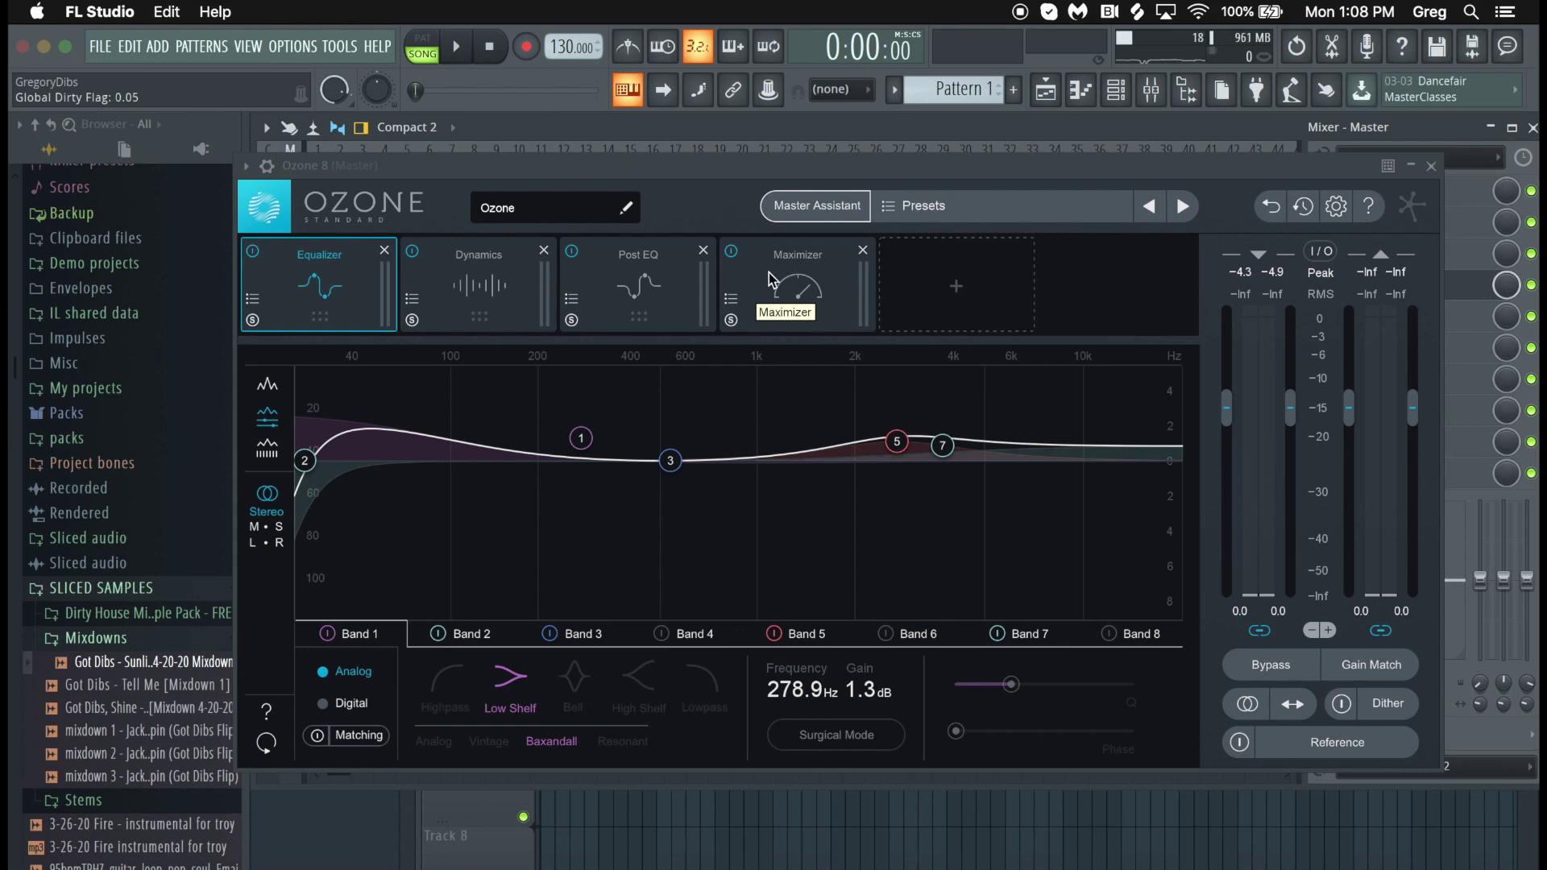
- Reload Ozone from the master slot to show Maximizer: IRC I, -8.3 dB threshold, 0.0 dB ceiling
left_click(1431, 167)
left_click(1385, 278)
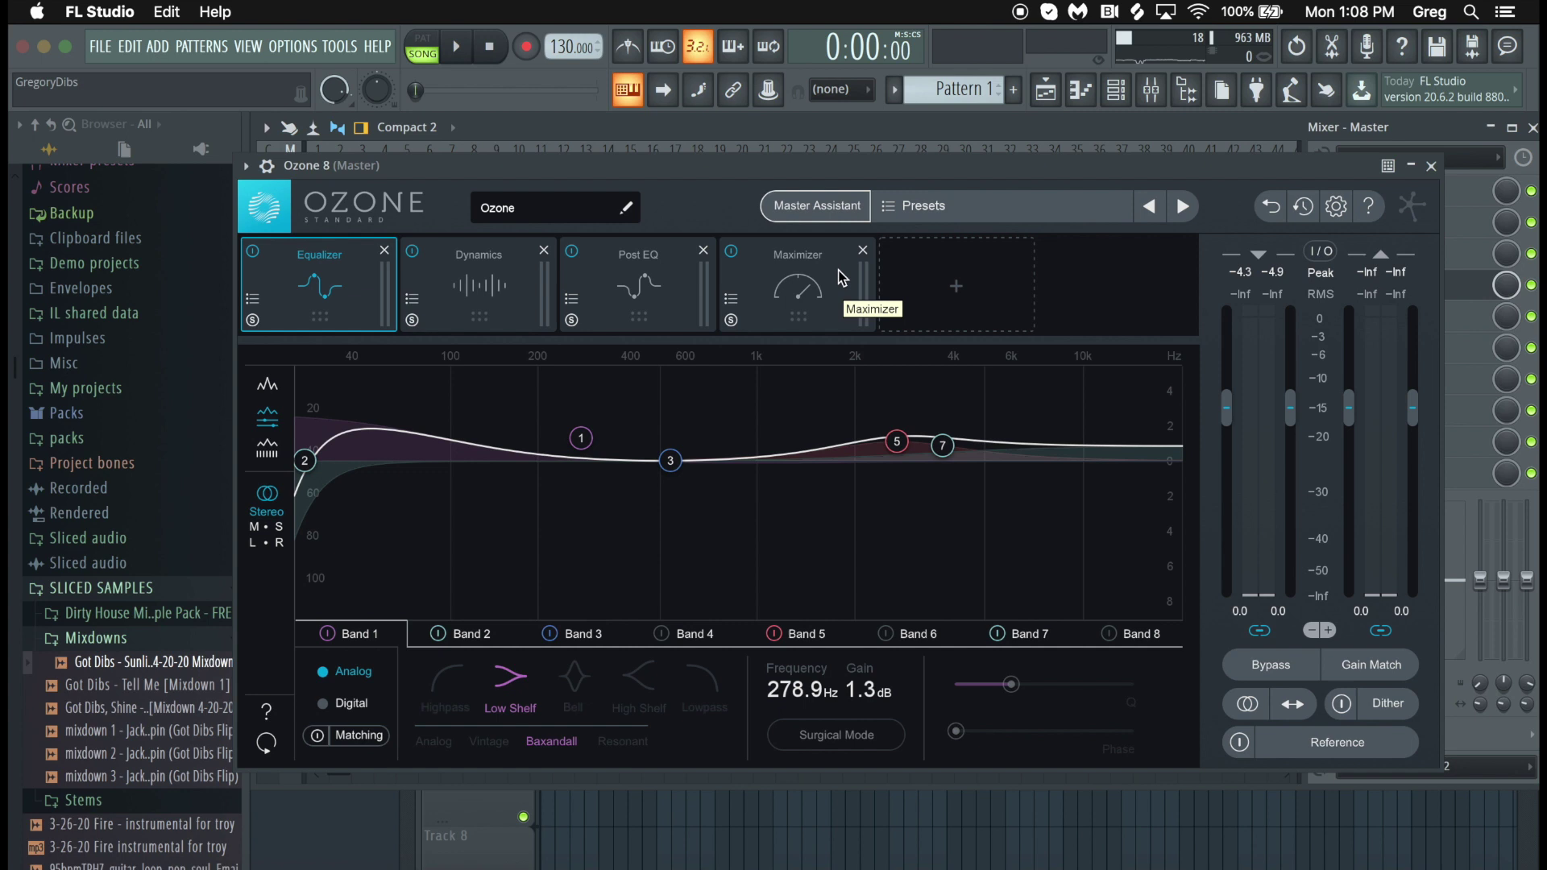
left_click(838, 284)
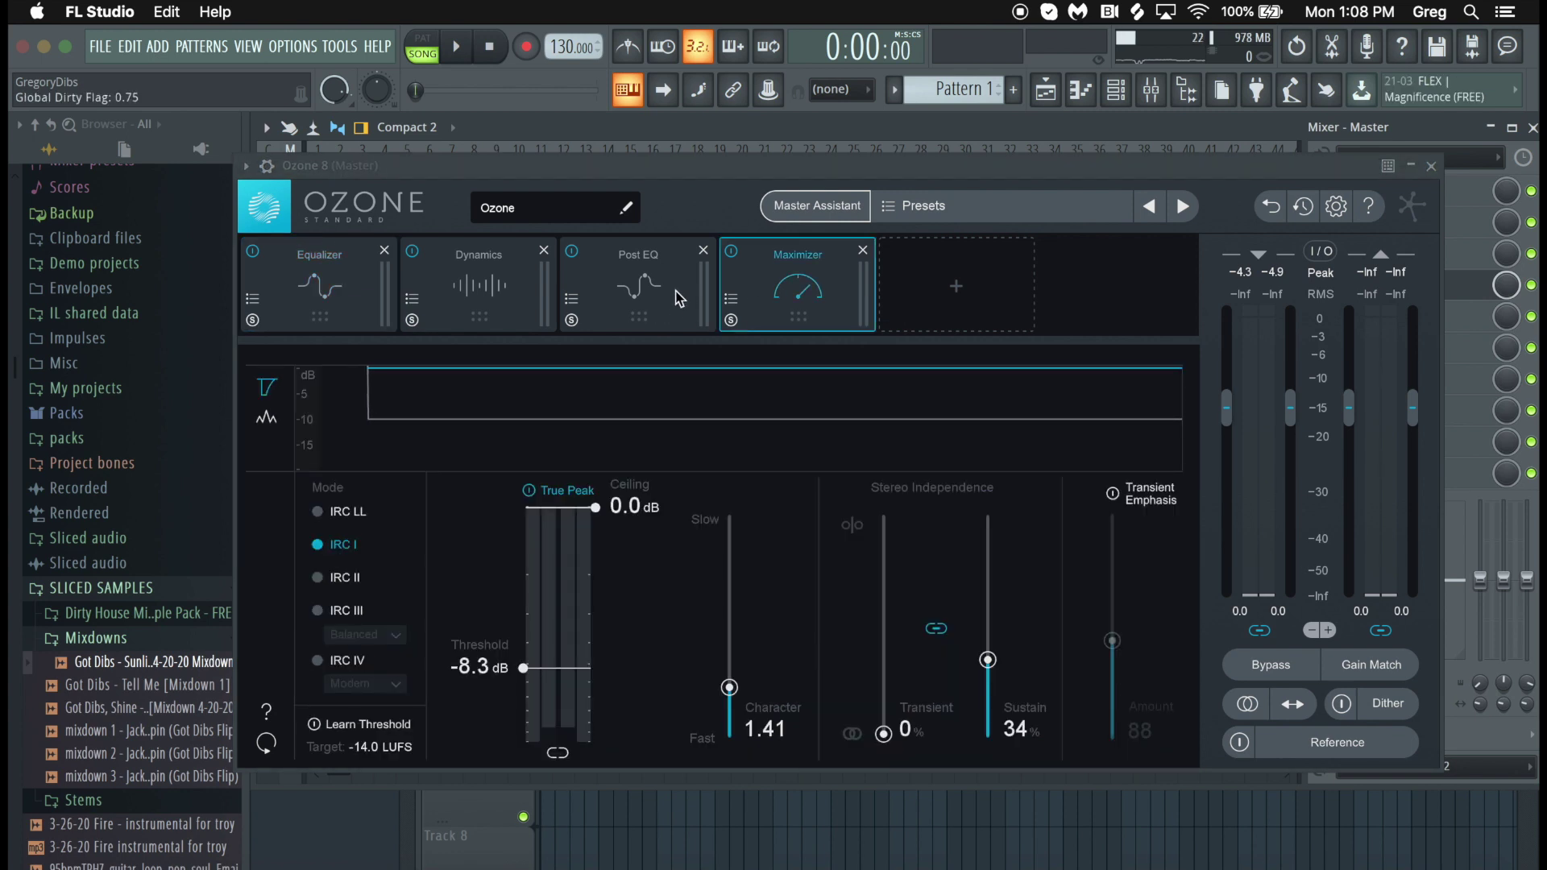